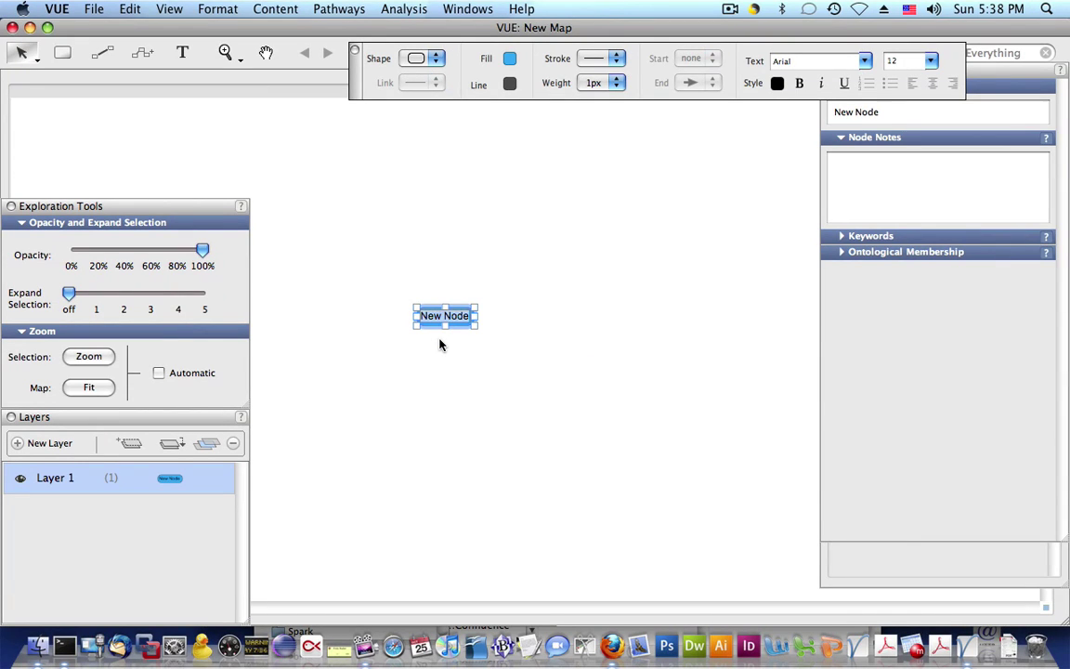
Label the node 'Yellowstone to Yukon Conservation Initiative' and attach the y2y.net Parks and Protected Areas URL.
type("Yellowstone to Yukon ")
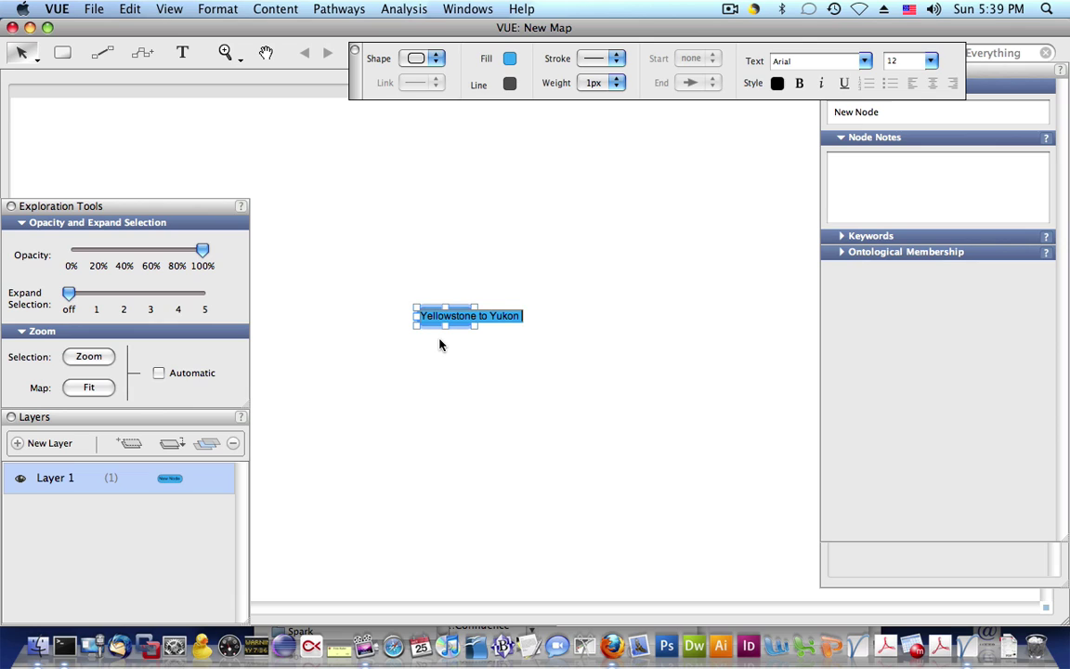
type("Conservation ")
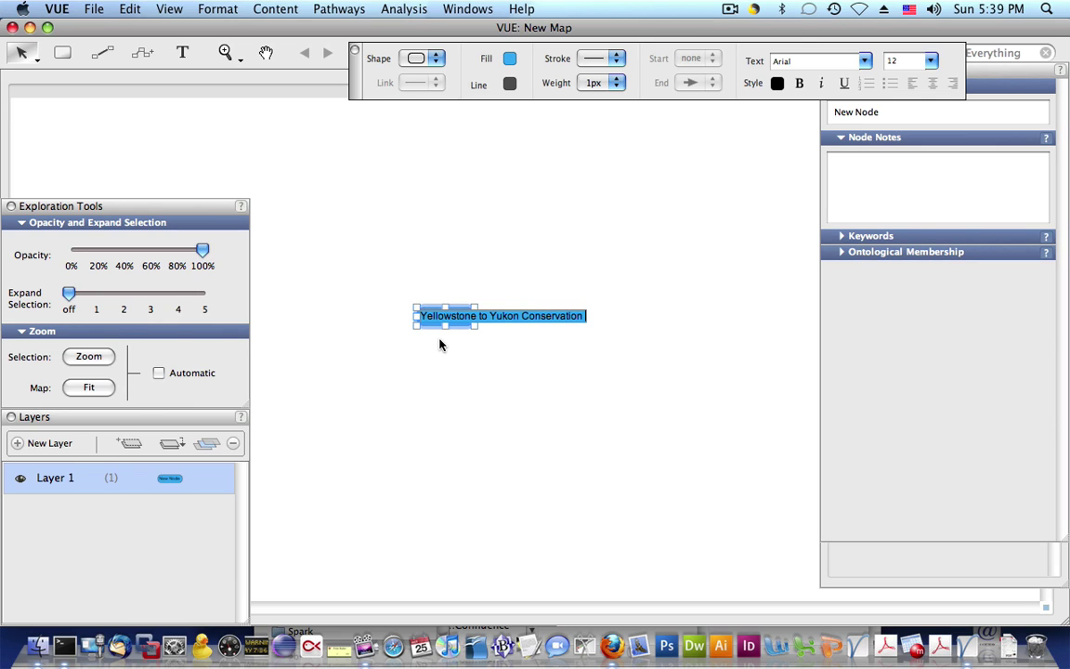
type("Initiative")
left_click(442, 269)
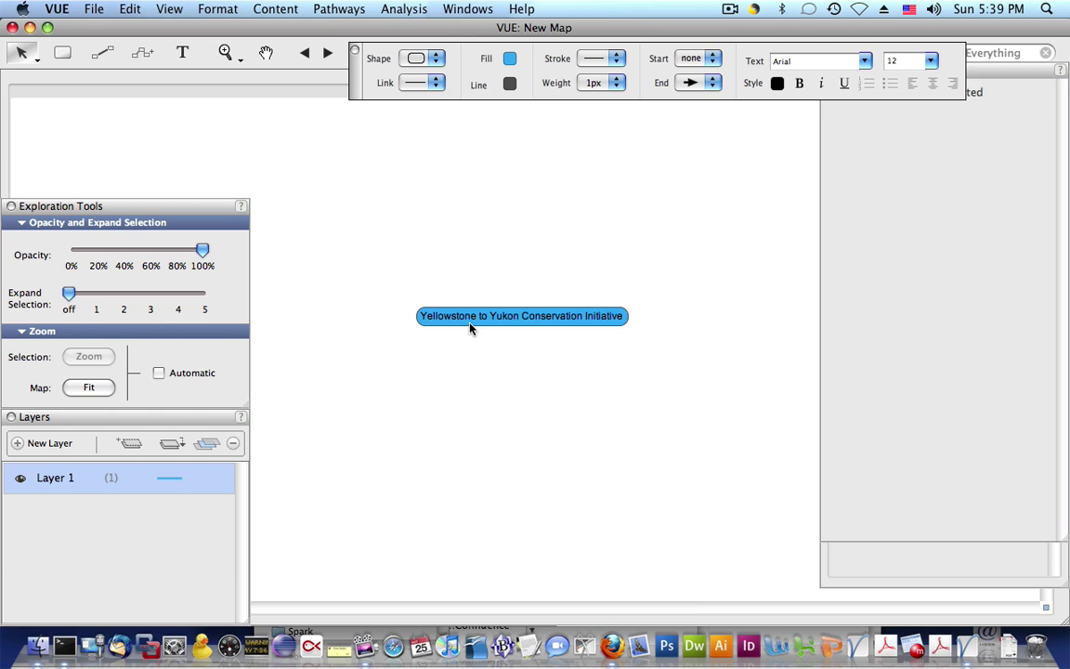
right_click(470, 326)
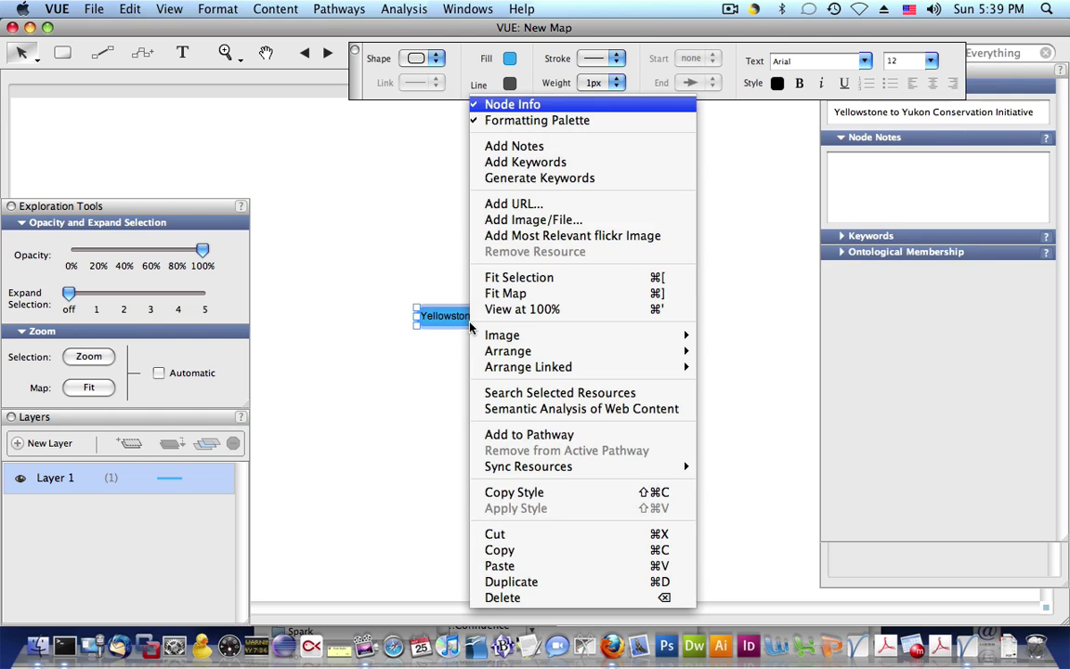
left_click(509, 204)
key("super+Tab")
key("super+Tab")
key("super+Tab")
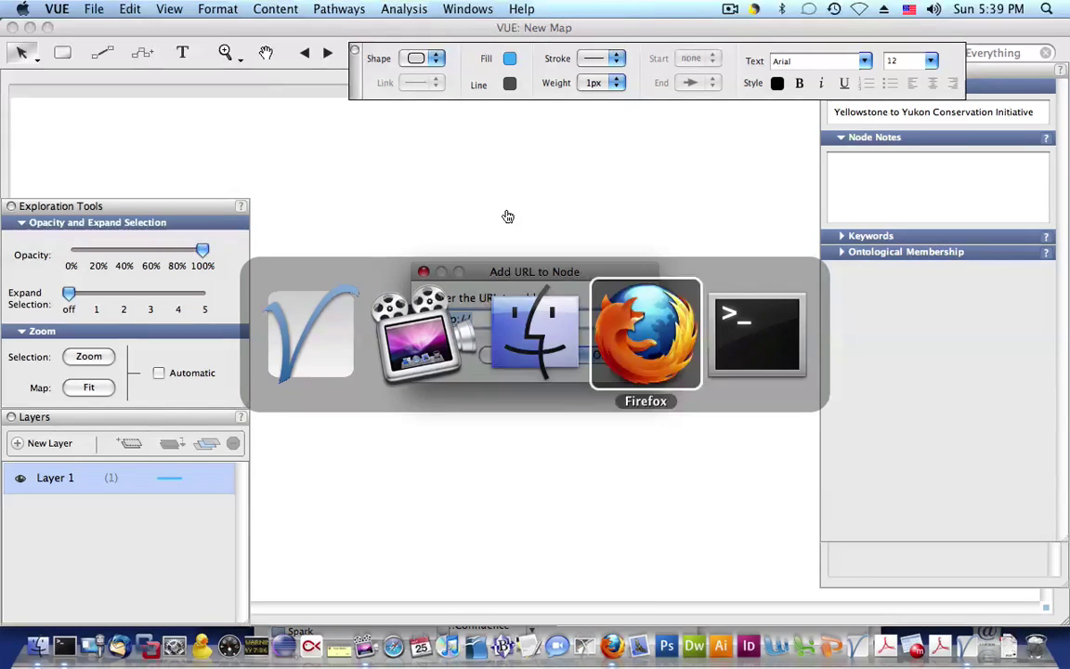
left_click(454, 53)
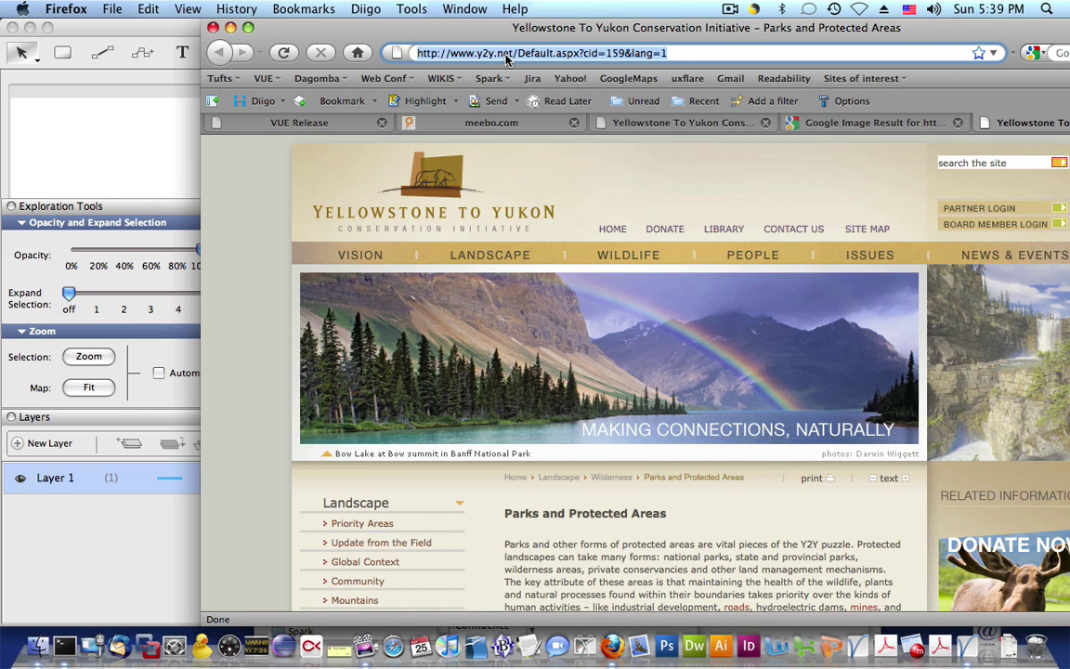
key("super+c")
key("super+Tab")
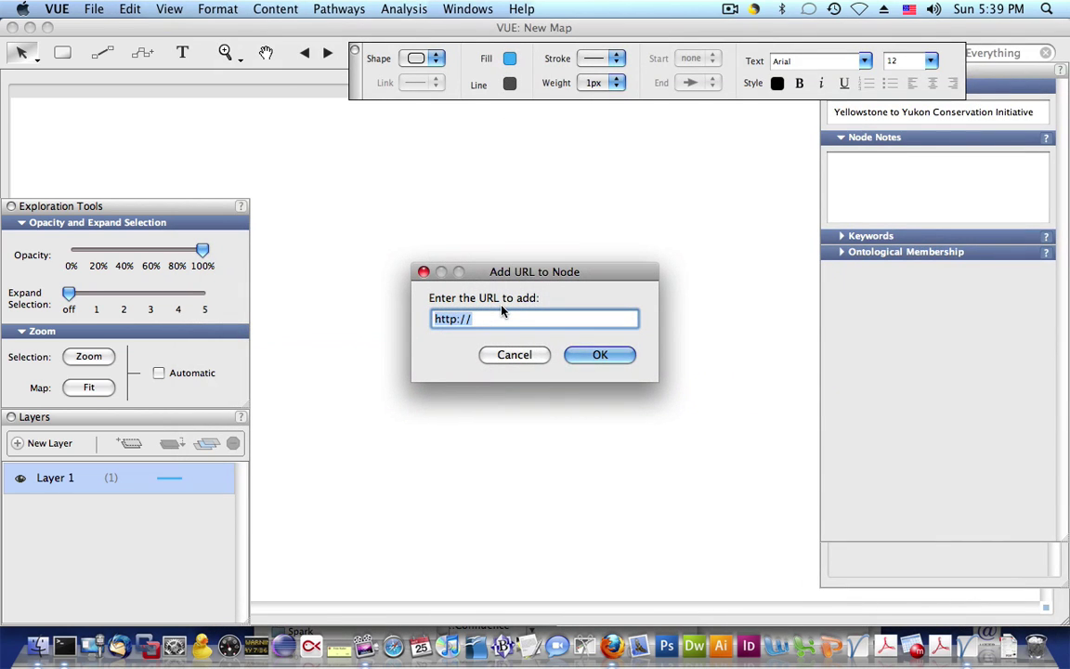
key("super+v")
left_click(600, 355)
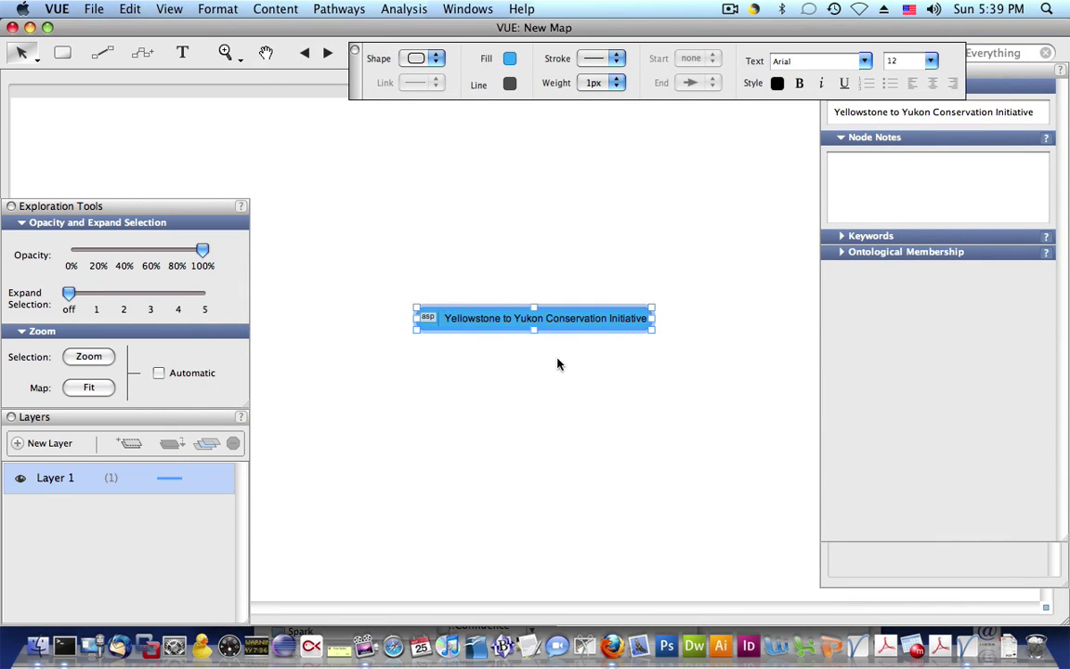
Run Semantic Analysis of Web Content on the node and zoom into the SocialTag cluster.
right_click(483, 321)
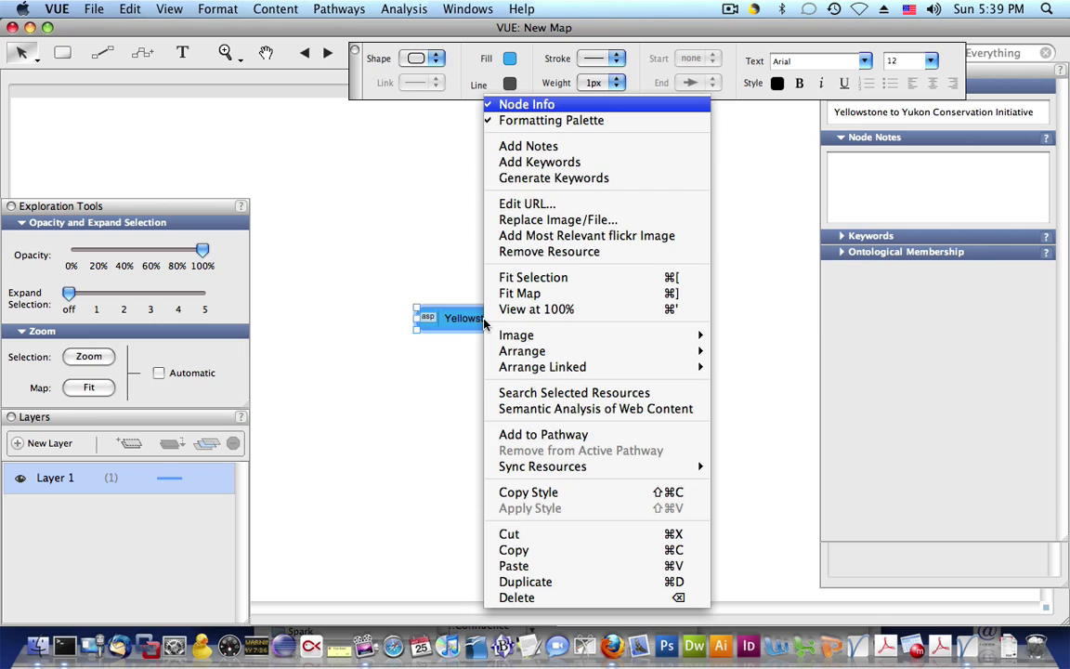
left_click(573, 406)
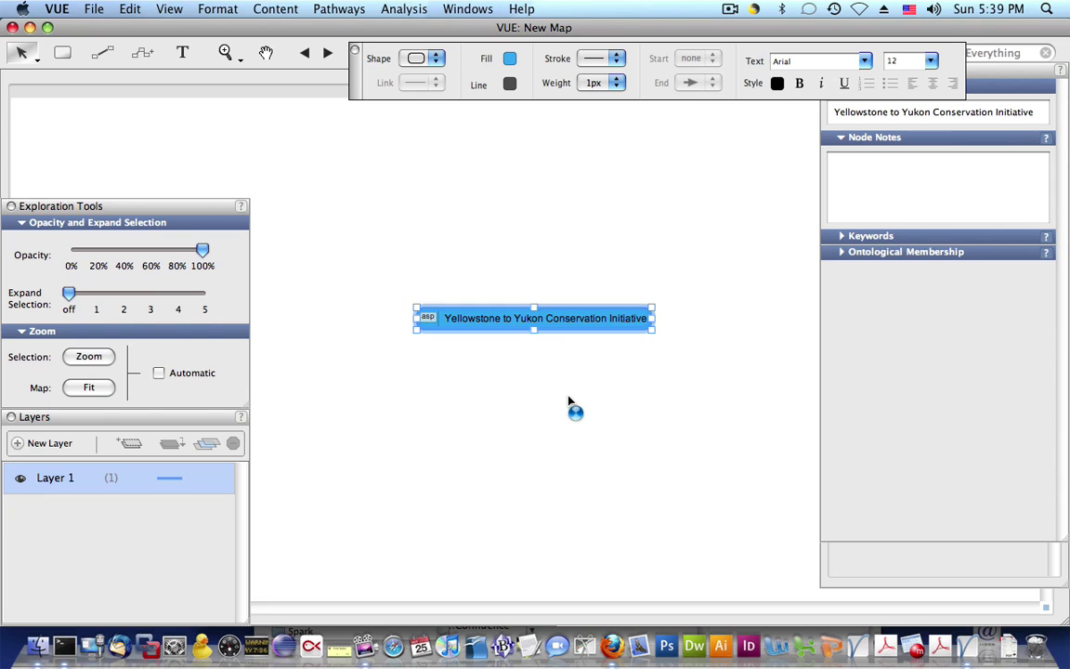
left_click(225, 53)
left_click(221, 77)
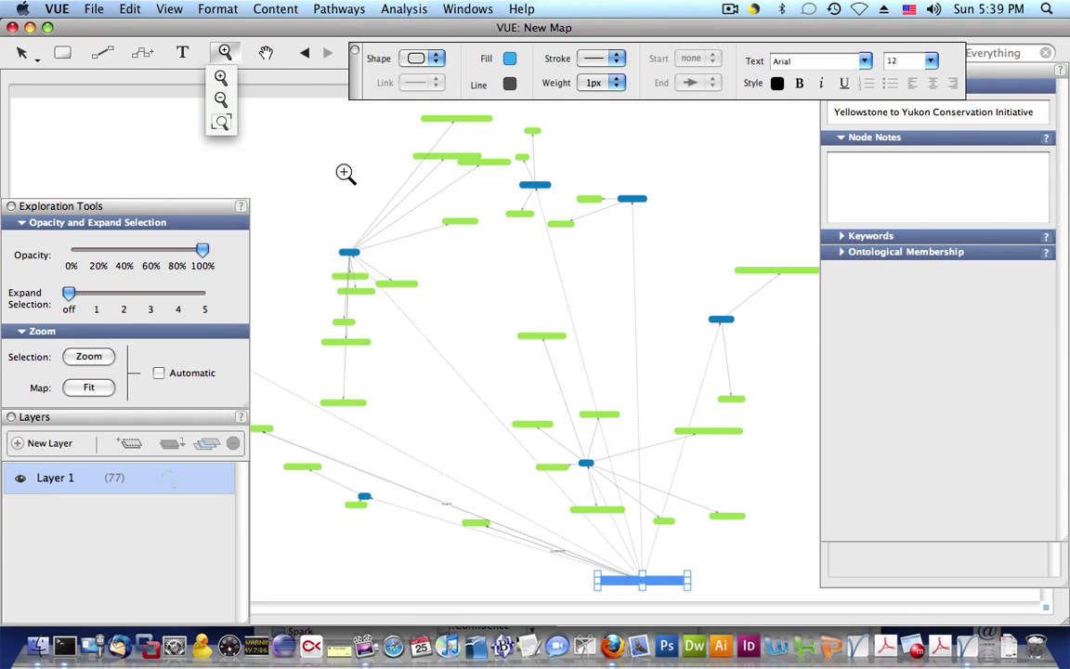
left_click_drag(292, 149, 468, 332)
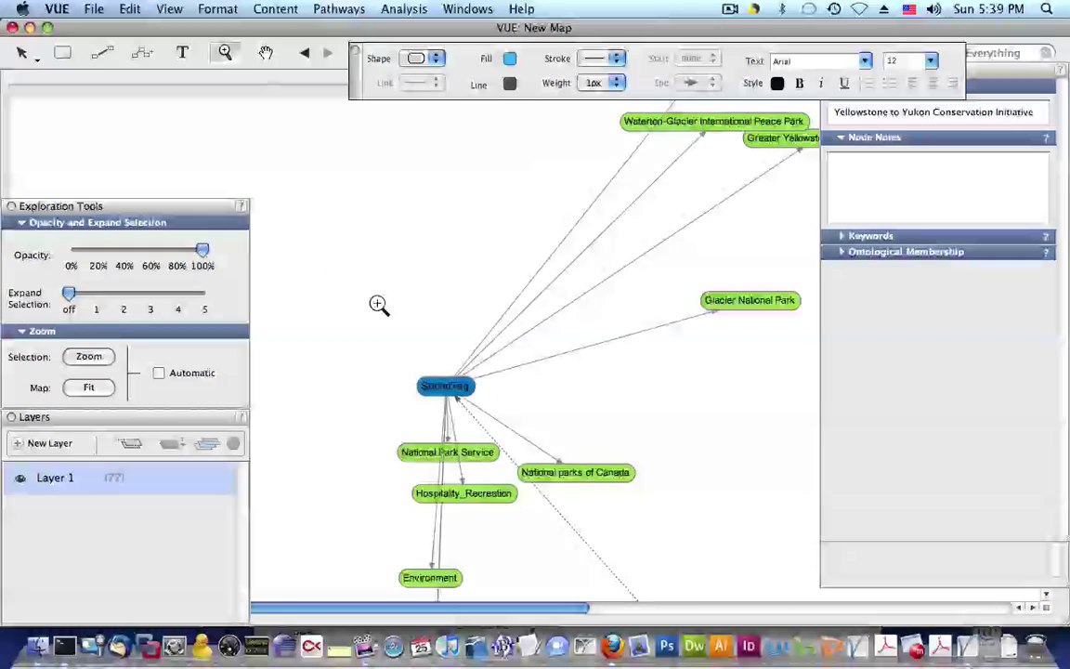
scroll(377, 304, "down", 3)
scroll(377, 304, "up", 5)
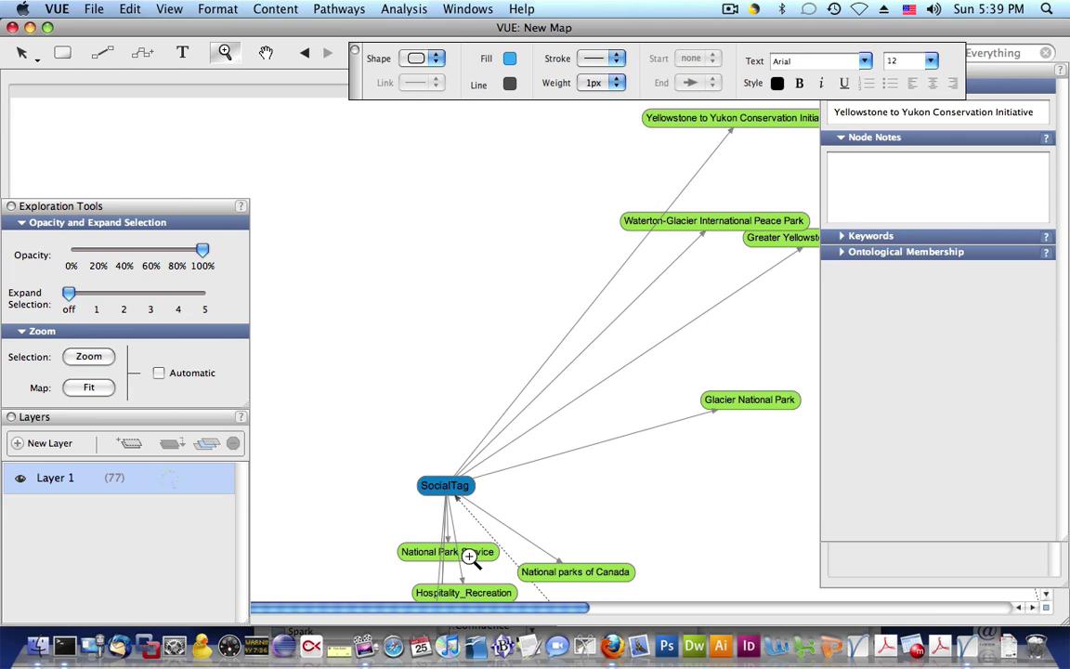
Scroll across the generated map to the Facility hub and its linked park nodes.
left_click(26, 45)
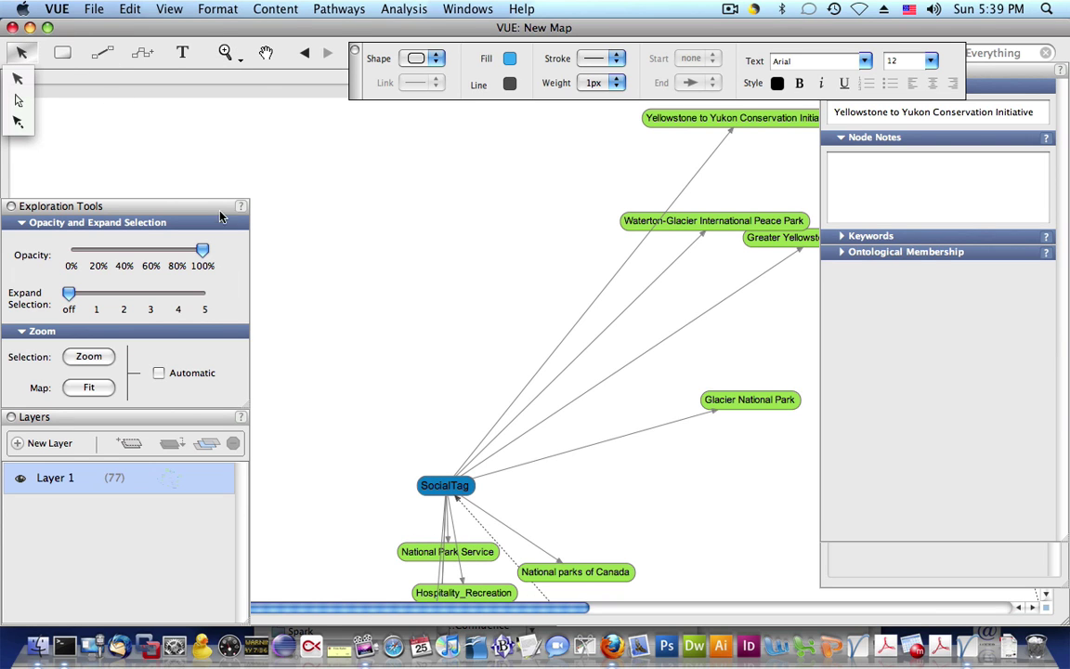
left_click_drag(388, 610, 647, 620)
left_click_drag(539, 607, 657, 606)
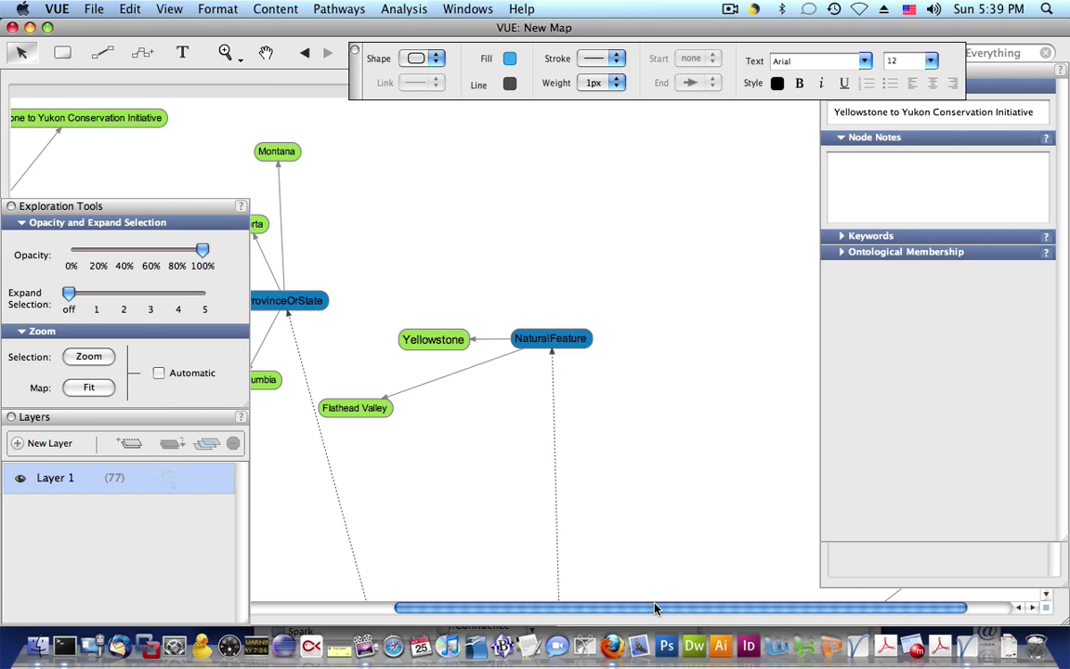
scroll(620, 526, "down", 10)
scroll(620, 527, "down", 10)
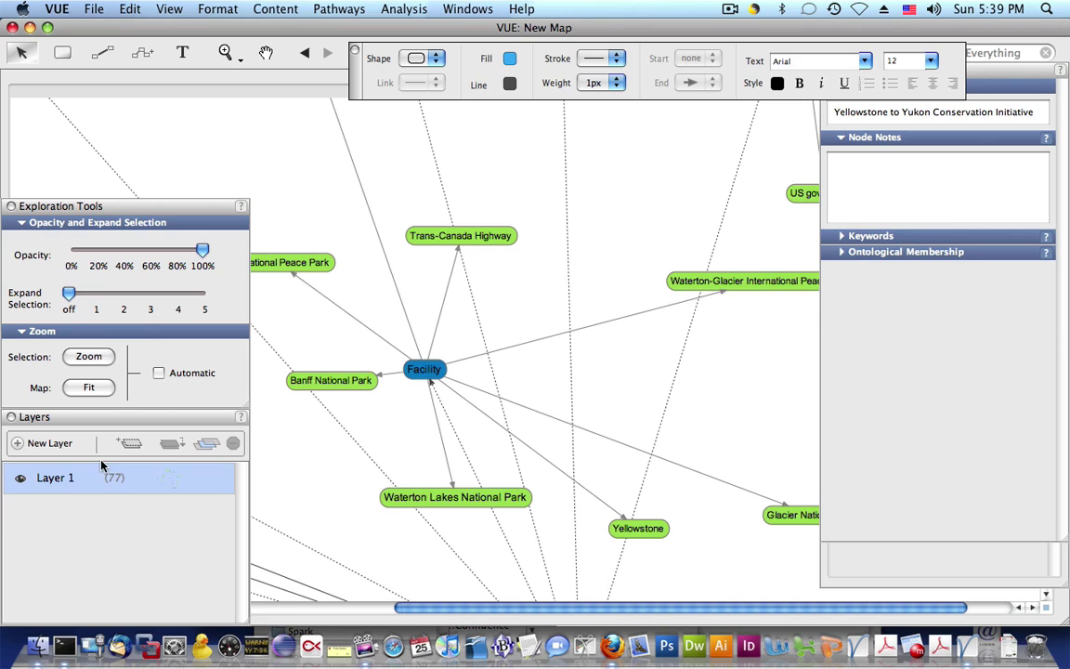
Add a 'Semantic Analysis' layer and move the node and its directly linked nodes onto it.
left_click(56, 445)
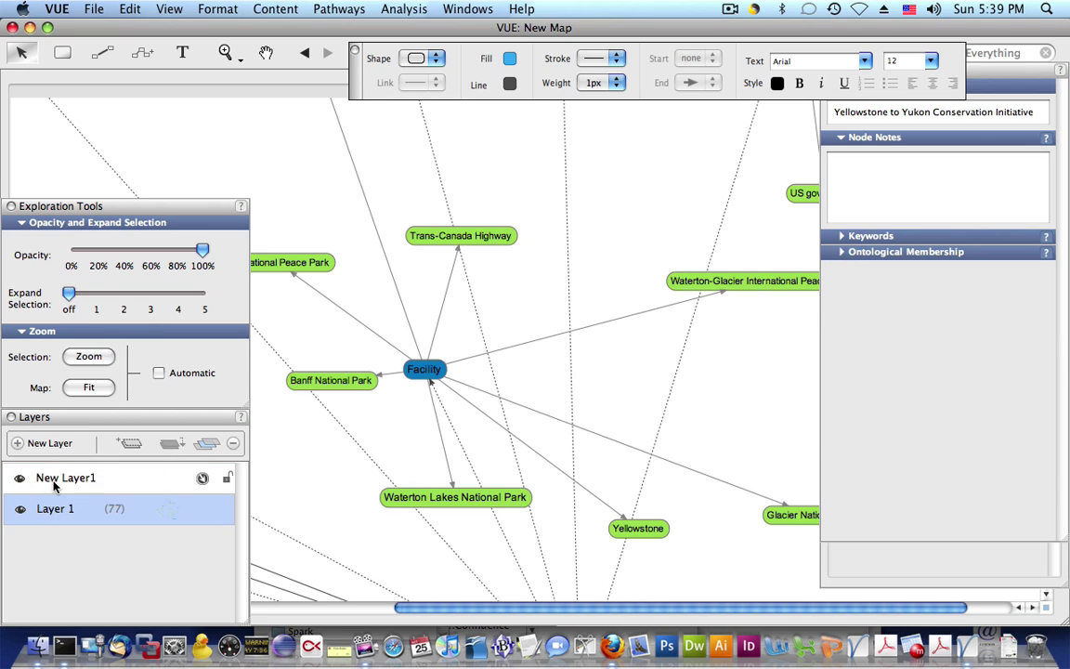
double_click(54, 480)
type("Semanti")
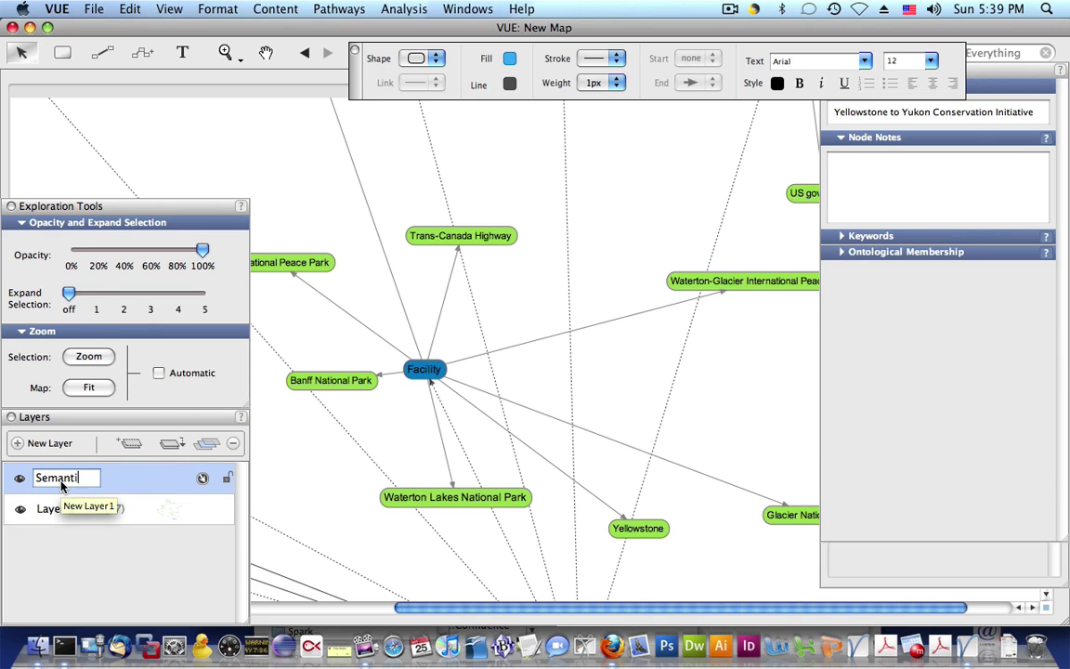
type("c Analysis")
key("Return")
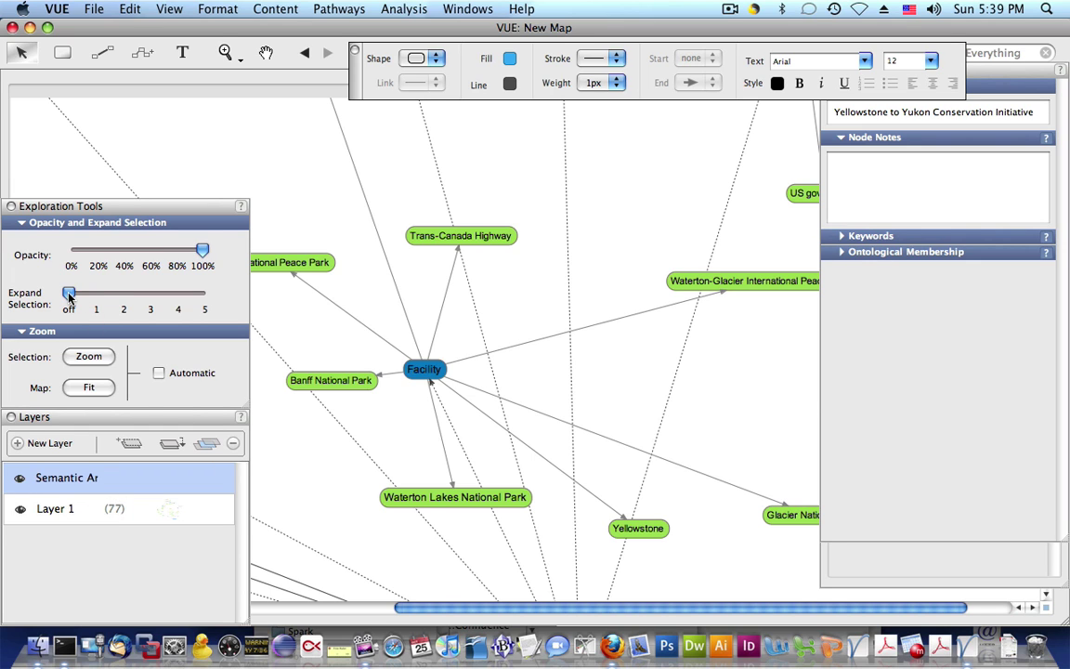
left_click_drag(69, 295, 95, 295)
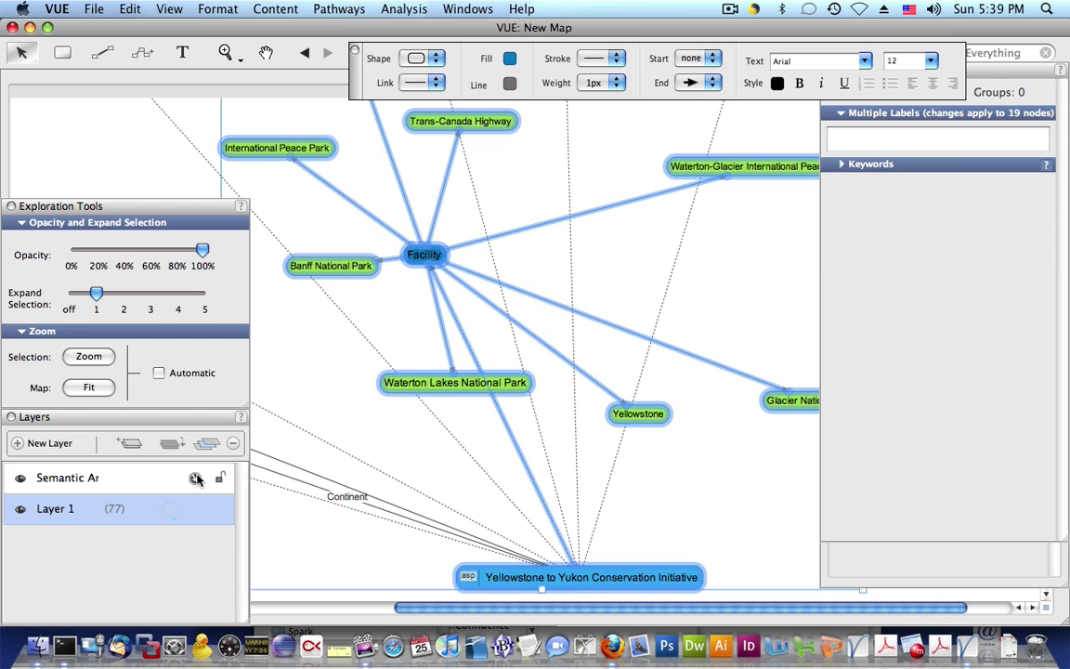
left_click(196, 478)
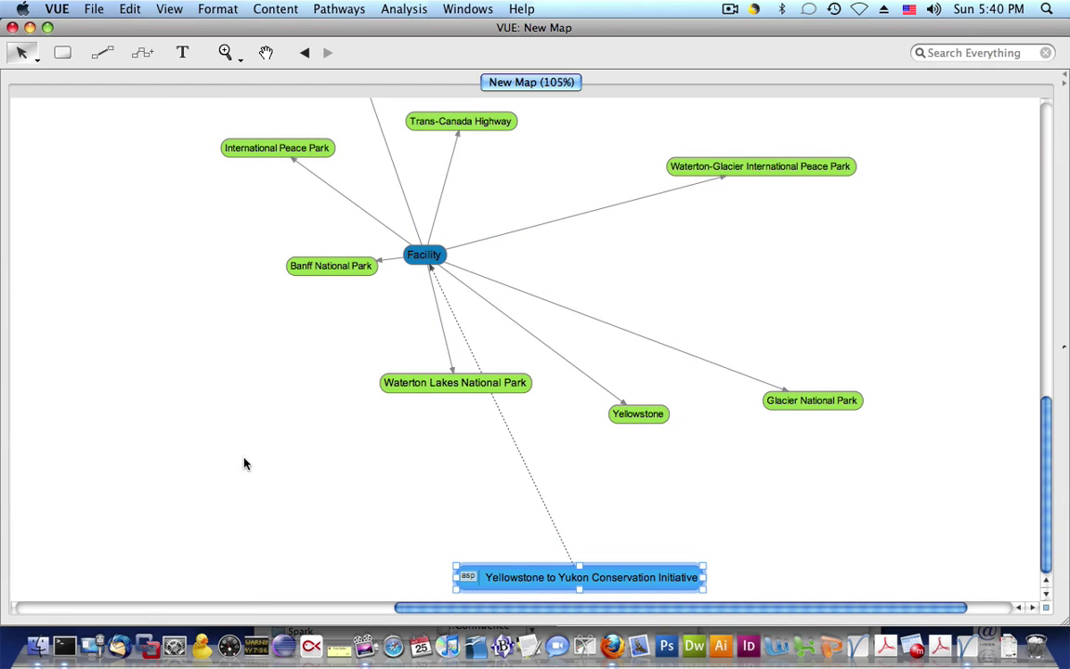
Drag the two Waterton-Glacier peace park nodes apart, below Banff and to the lower left.
scroll(476, 476, "up", 10)
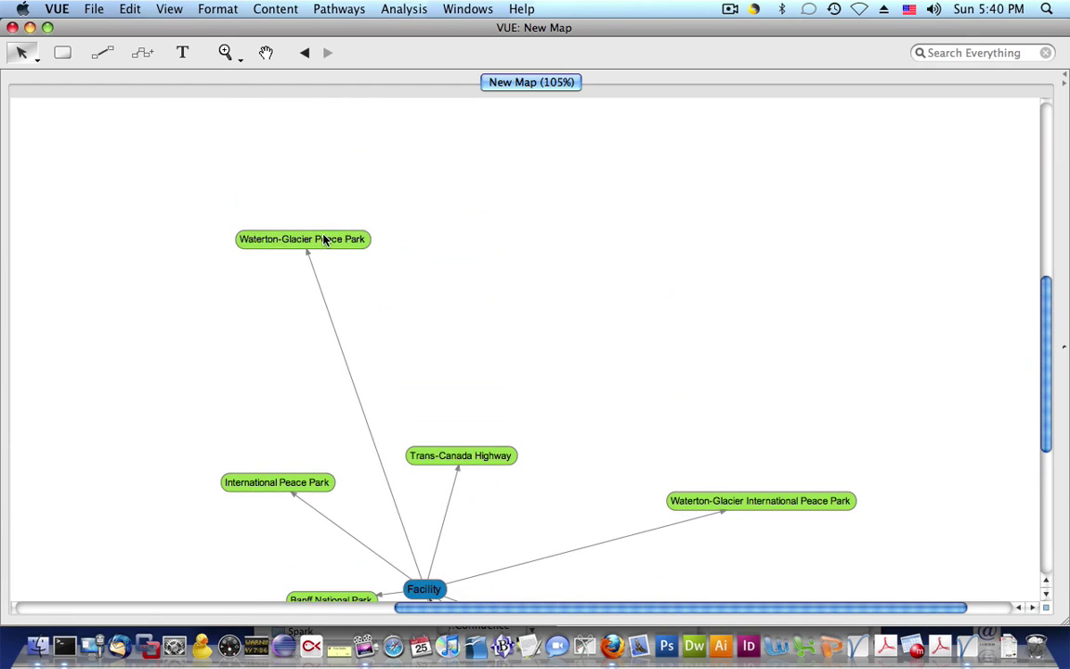
left_click_drag(329, 238, 329, 382)
scroll(381, 392, "down", 5)
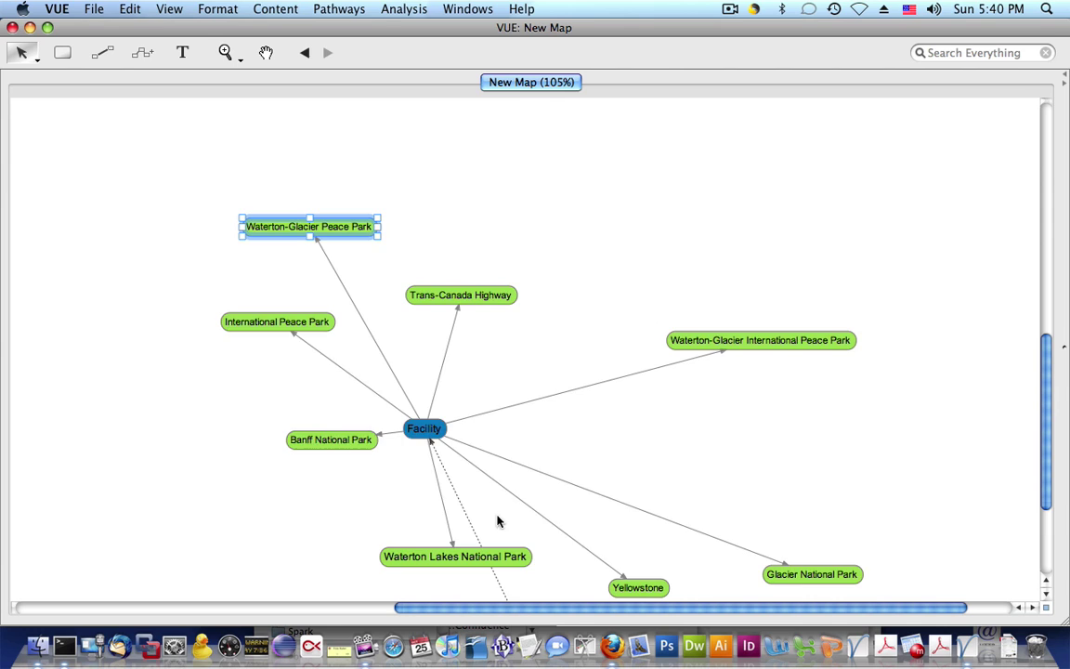
scroll(497, 521, "down", 2)
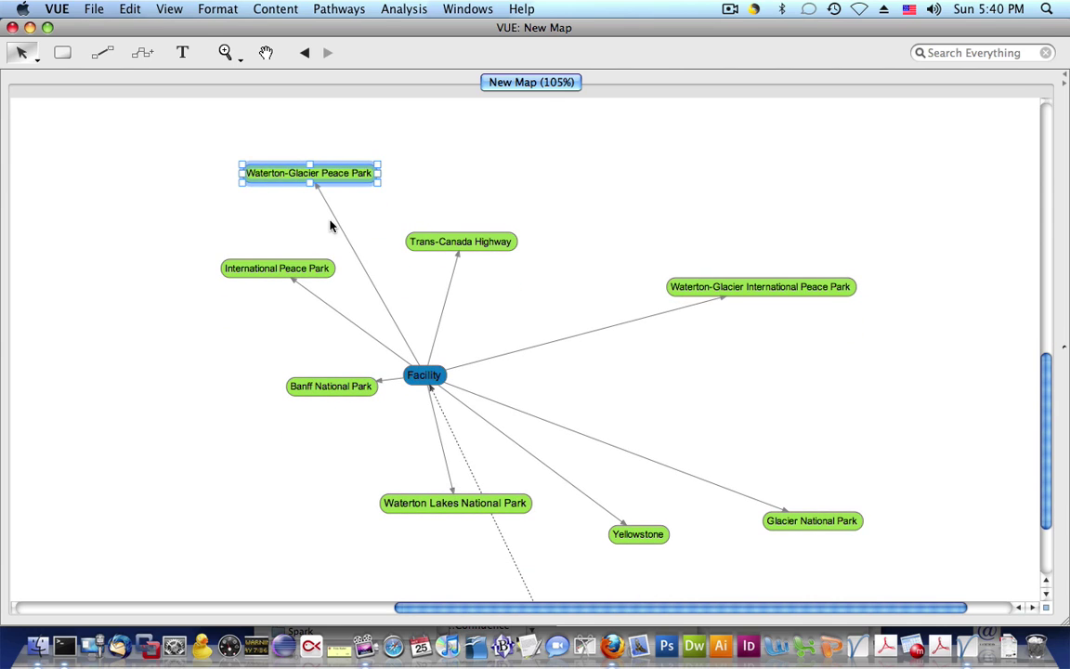
left_click_drag(349, 173, 346, 461)
left_click(681, 289)
left_click_drag(681, 289, 289, 556)
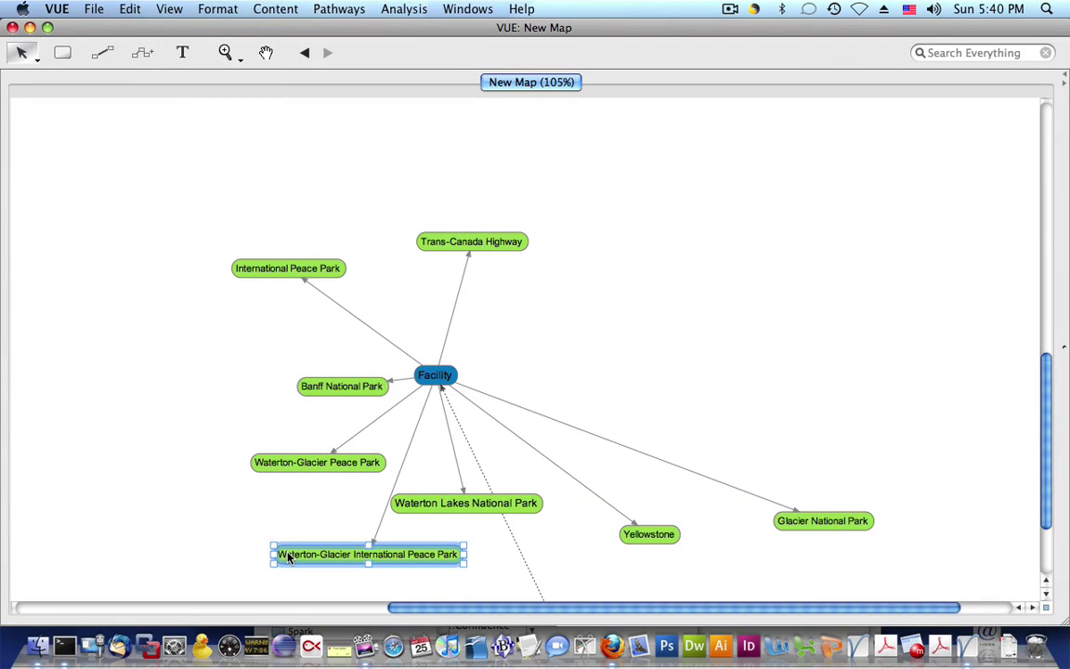
scroll(213, 440, "down", 5)
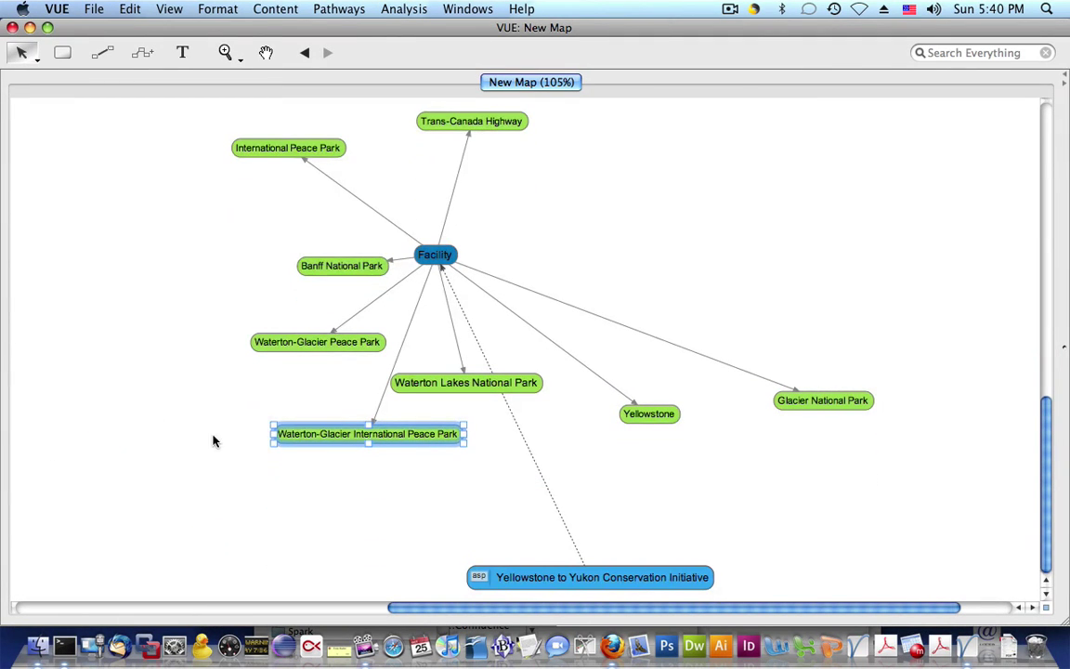
Move both Waterton-Glacier nodes and their connecting links onto Layer 1.
left_click(349, 344)
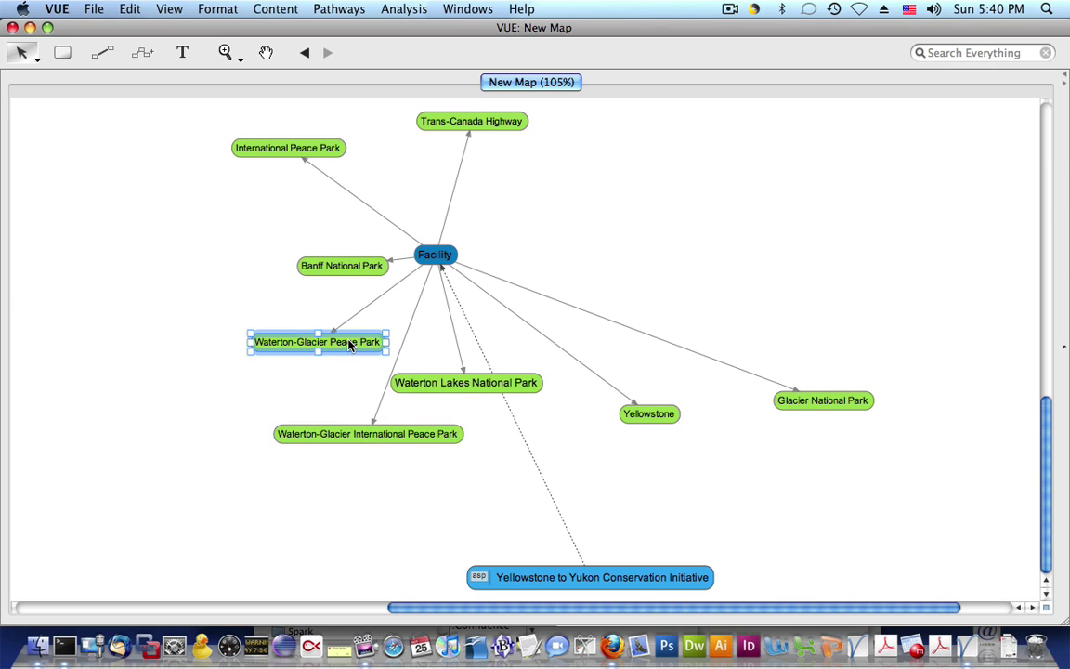
left_click(376, 440, "shift")
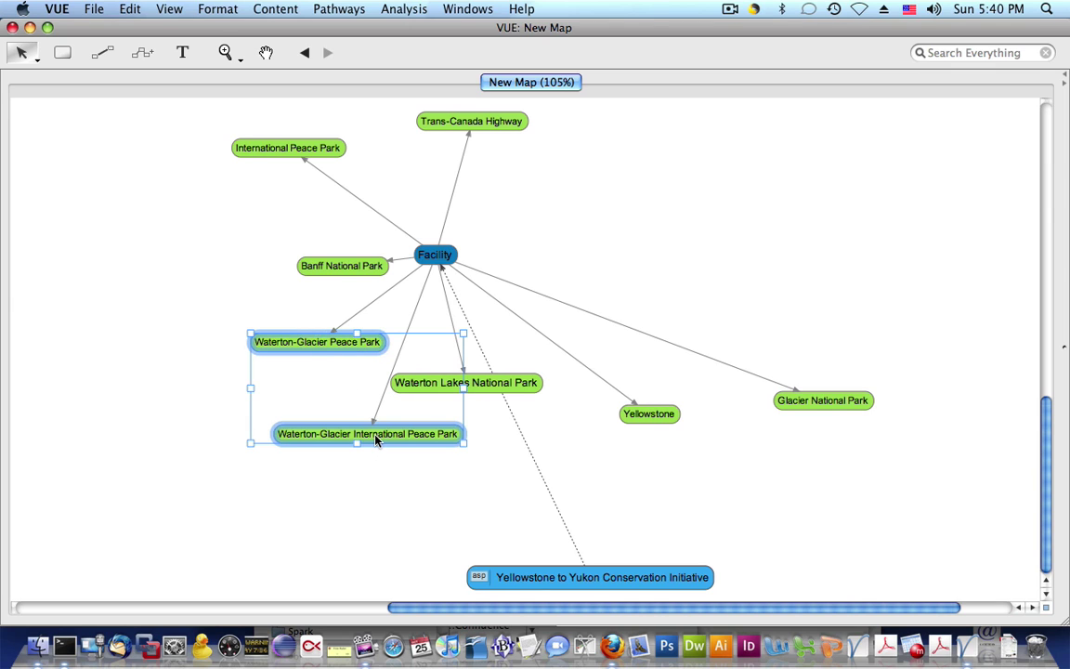
left_click(394, 369, "shift")
key("F2")
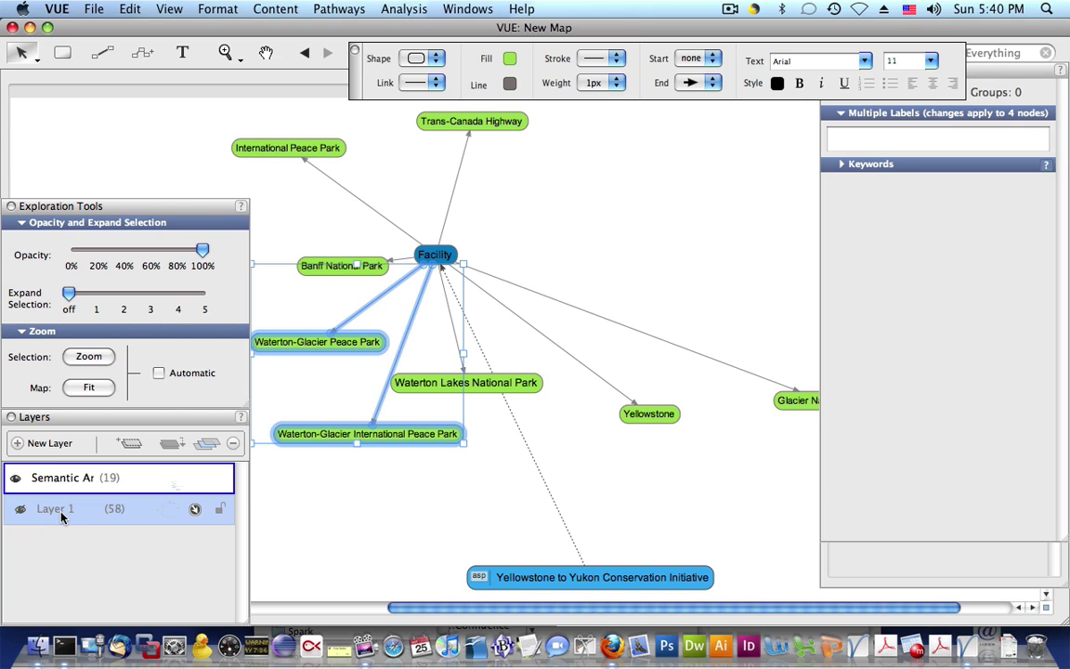
left_click(194, 509)
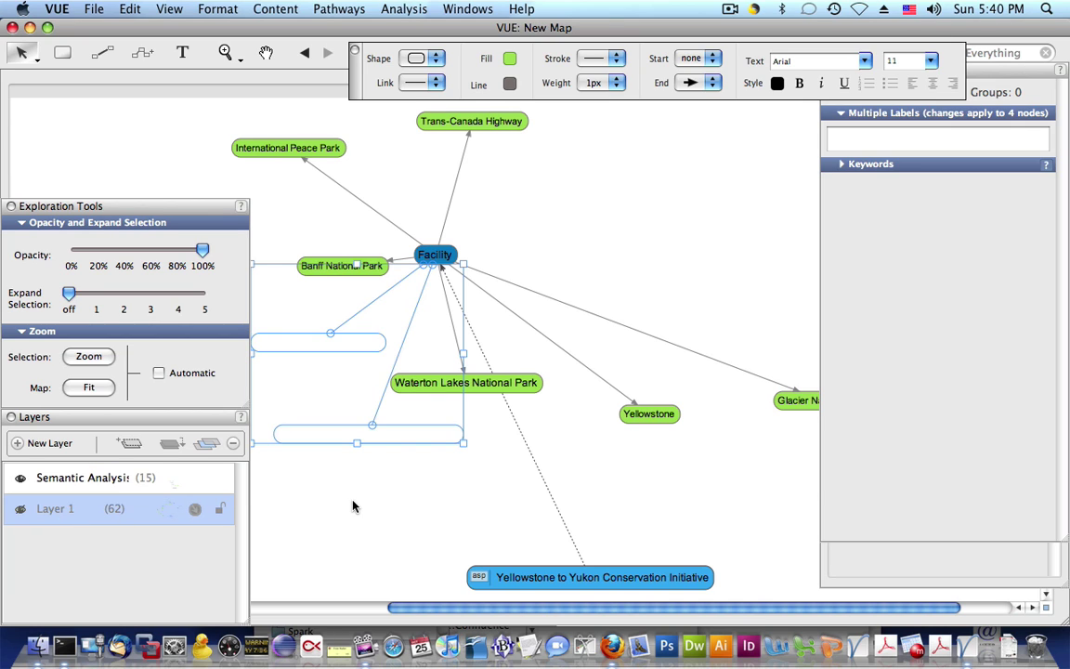
left_click(317, 449)
key("F2")
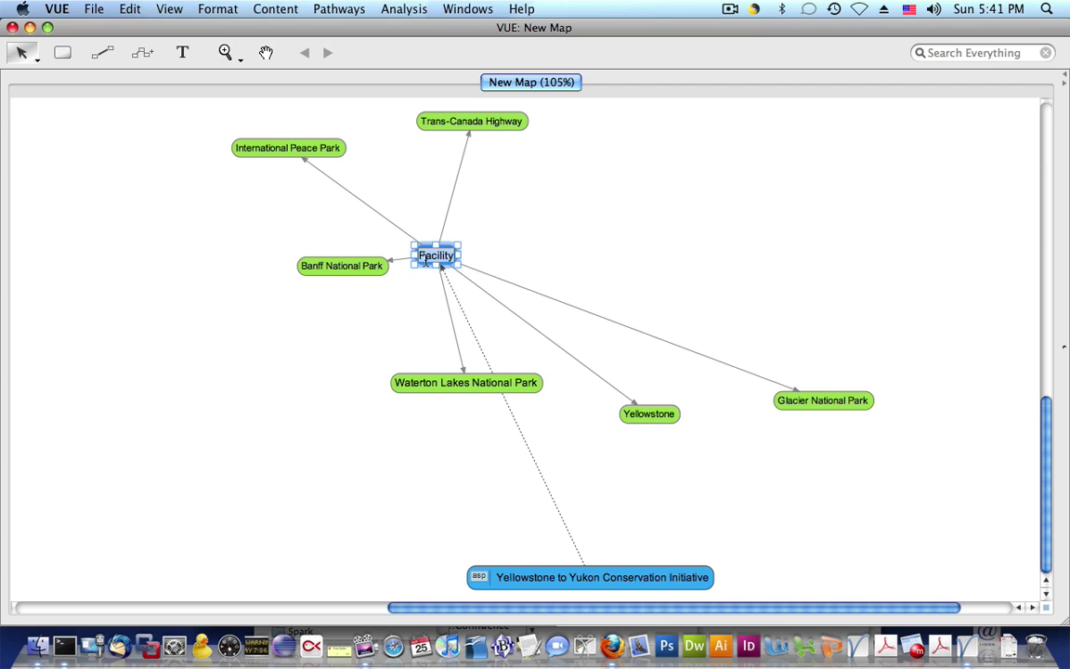
Rename the centre node 'National Parks' and search resources for the Yellowstone to Yukon node.
type("National Parks")
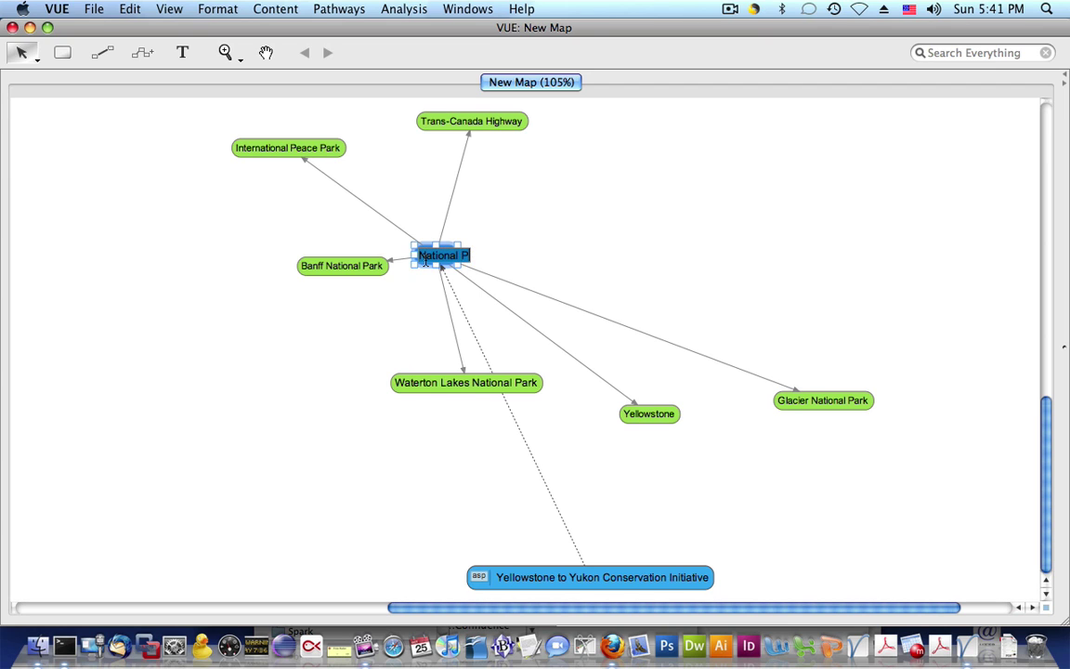
left_click(544, 250)
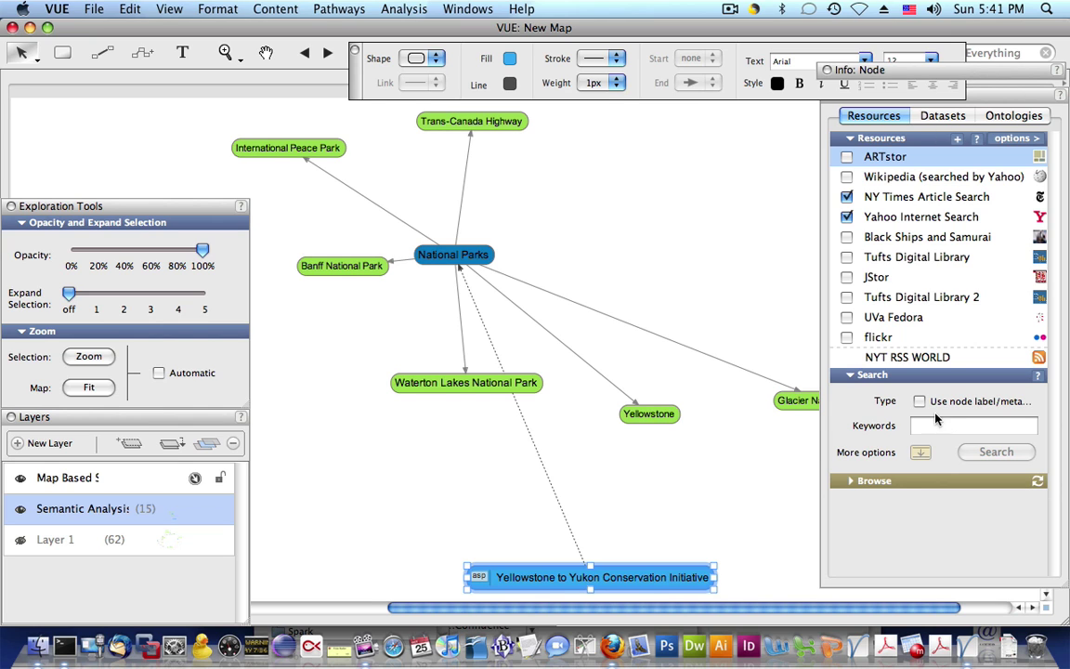
right_click(564, 582)
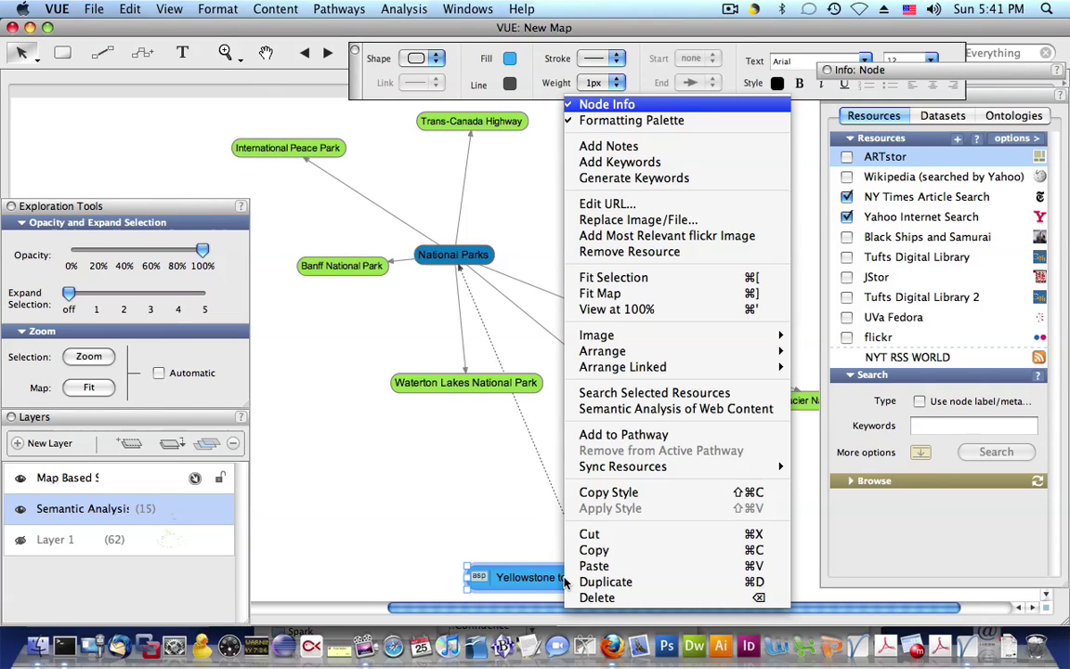
mouse_move(653, 371)
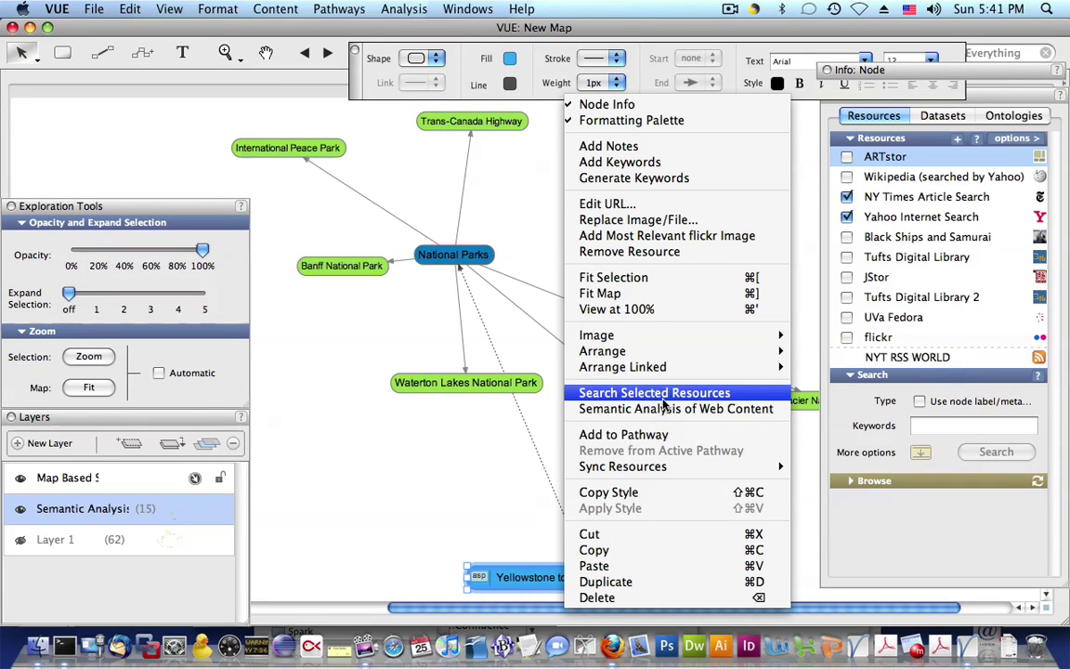
left_click(663, 399)
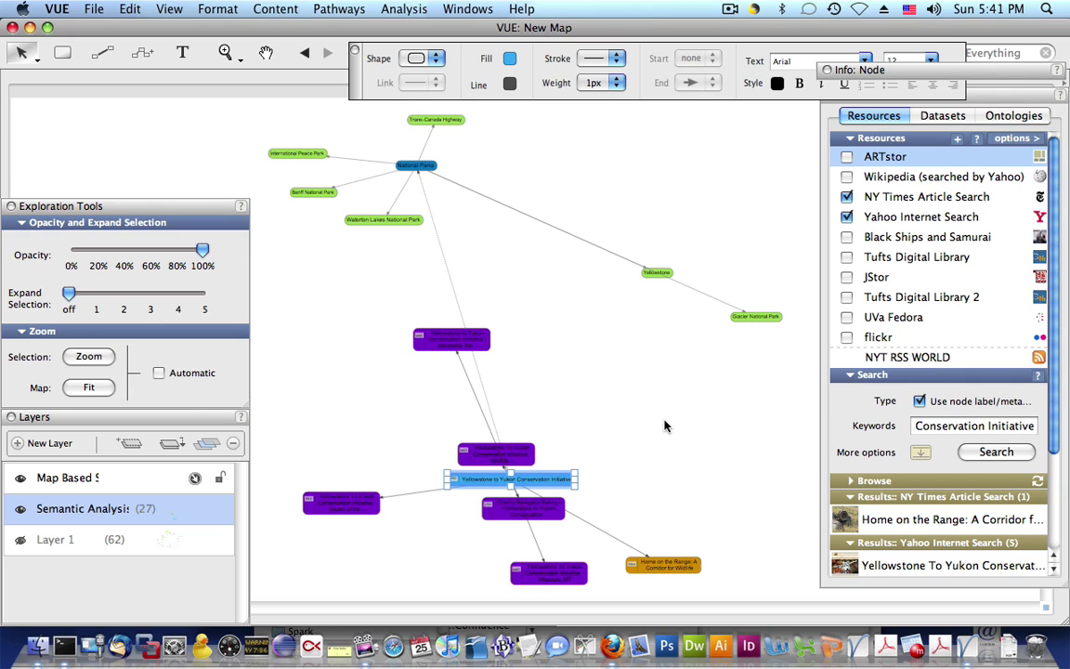
Fill the five purple Yahoo result nodes pale green.
left_click(428, 319)
left_click(443, 337)
left_click(363, 501, "shift")
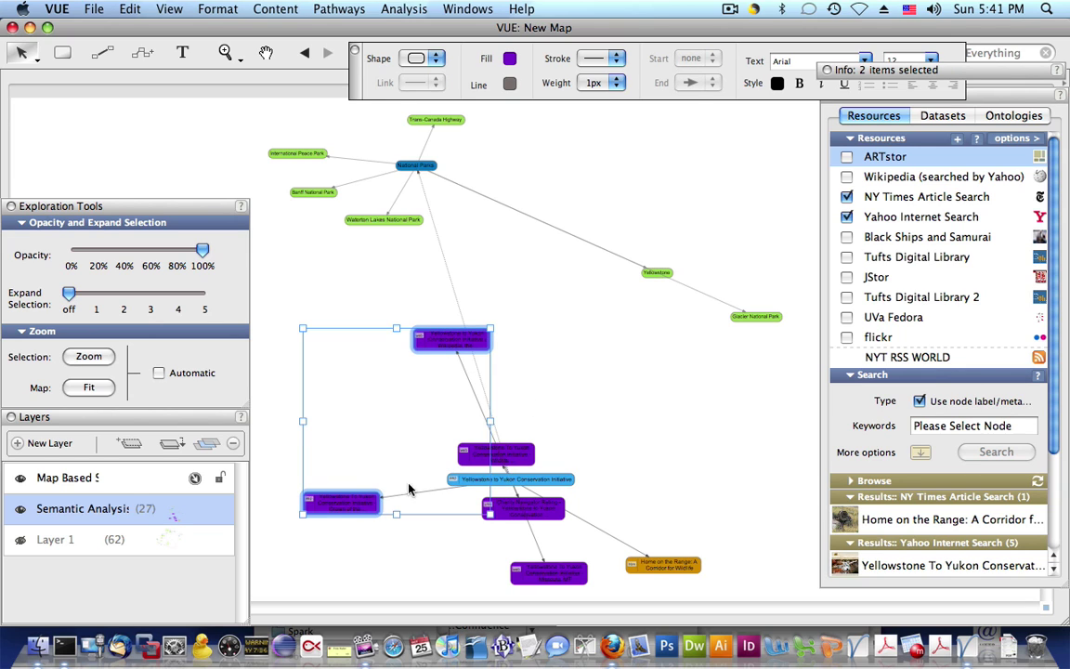
left_click(483, 454, "shift")
left_click(554, 515, "shift")
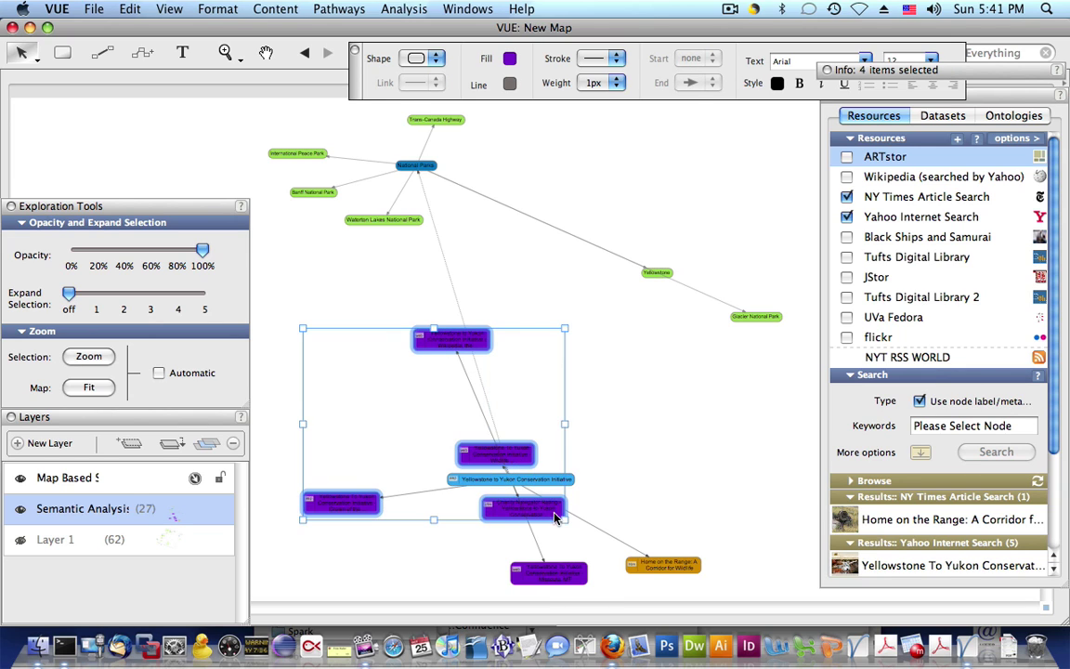
left_click(570, 574, "shift")
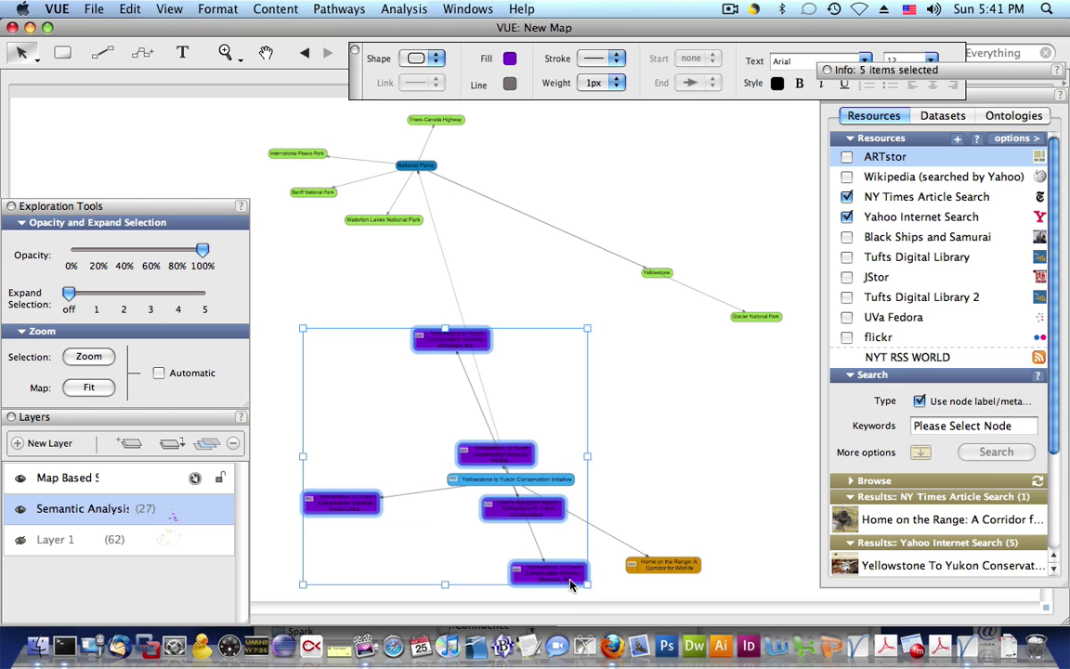
left_click(511, 58)
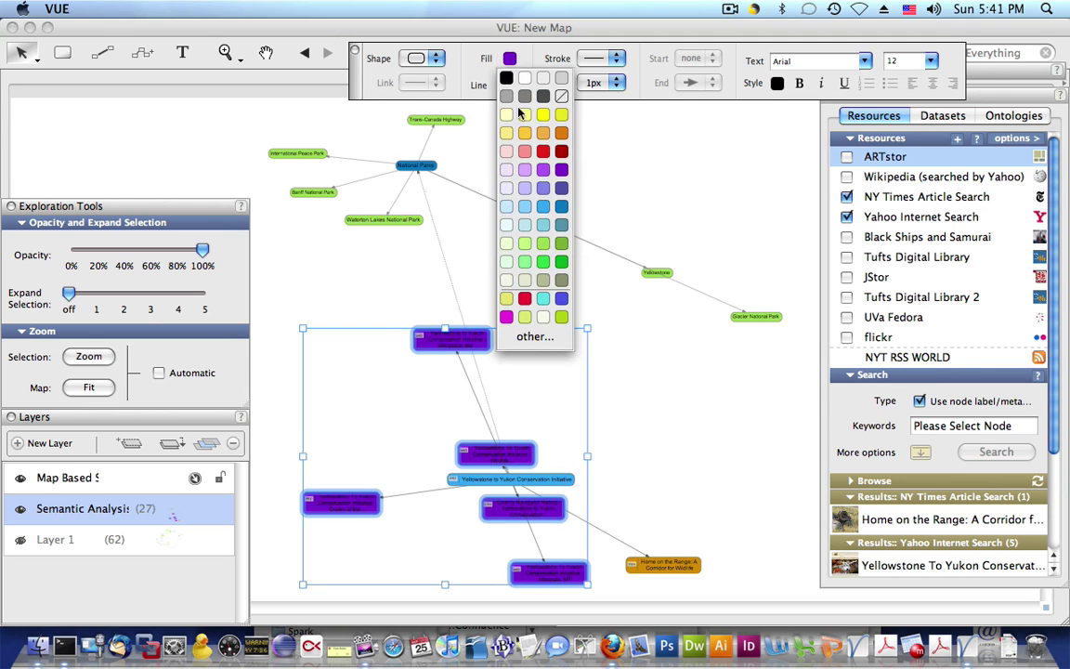
left_click(512, 264)
left_click(568, 298)
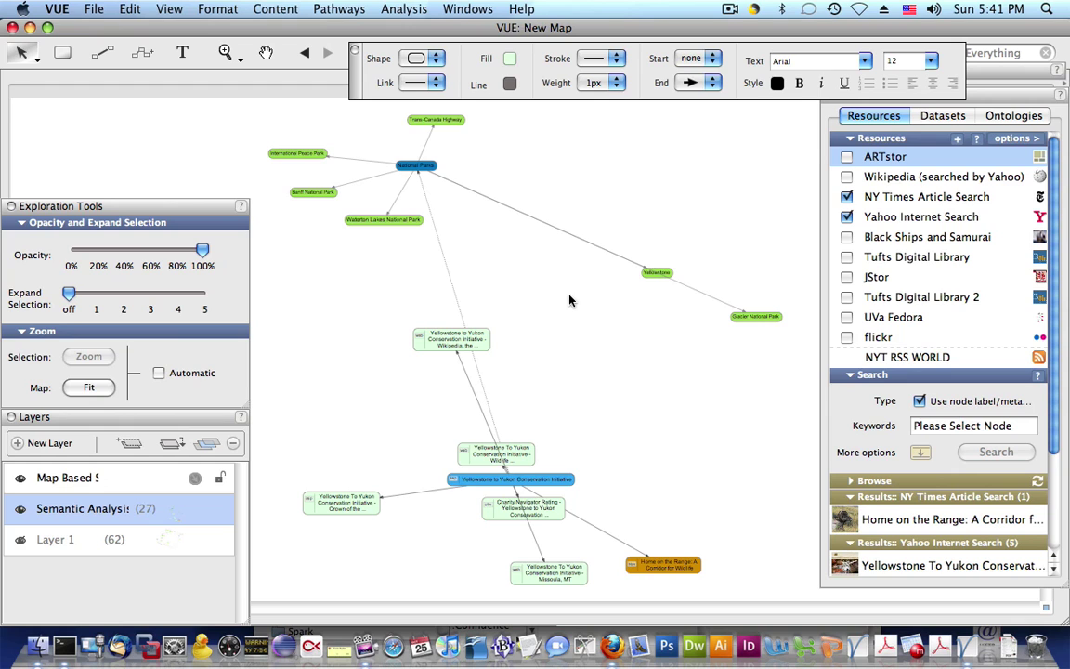
Zoom into the lower cluster of article nodes.
left_click(224, 53)
left_click(212, 80)
left_click_drag(294, 324, 714, 592)
Spread out the Wikipedia, Wildlife and Charity Navigator article nodes so they no longer overlap.
key("Tab")
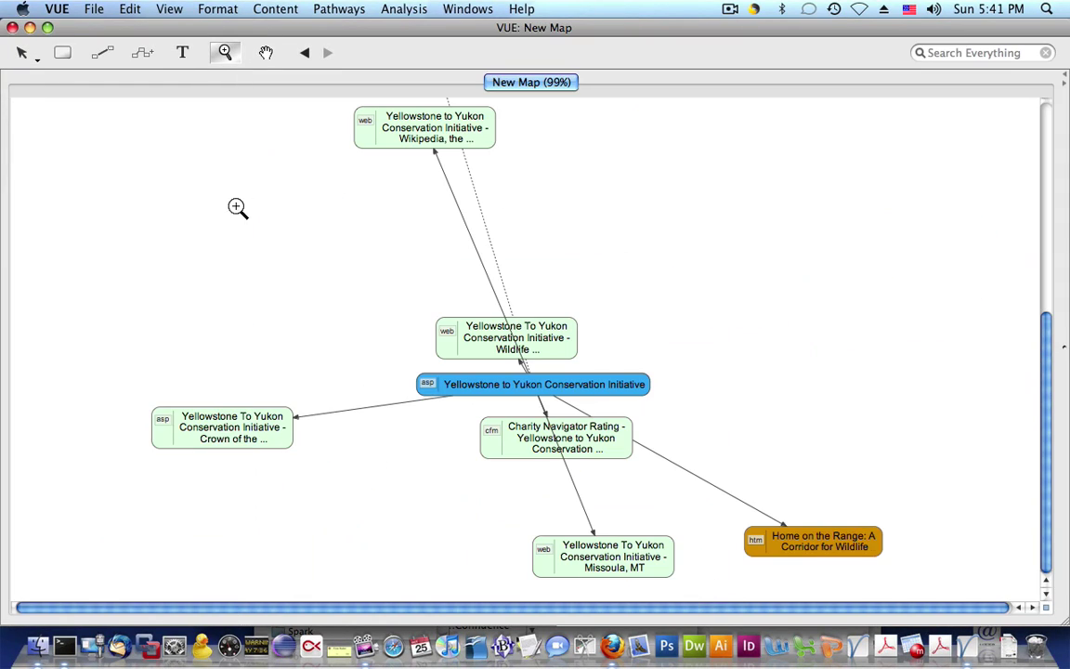
left_click(22, 53)
key("Tab")
left_click(469, 136)
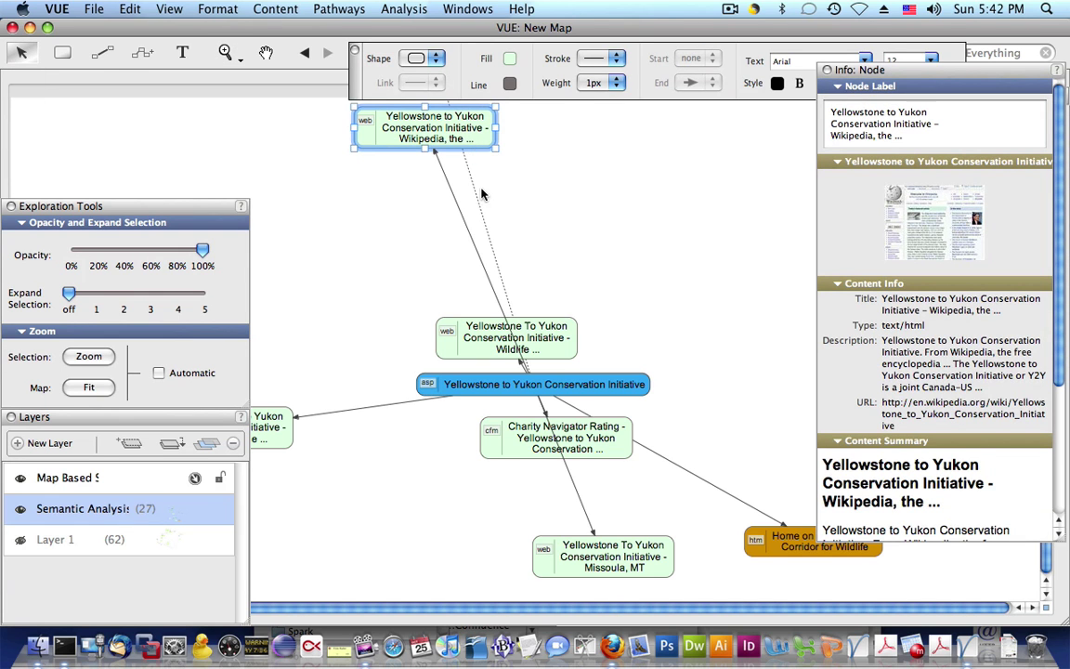
left_click_drag(376, 111, 656, 245)
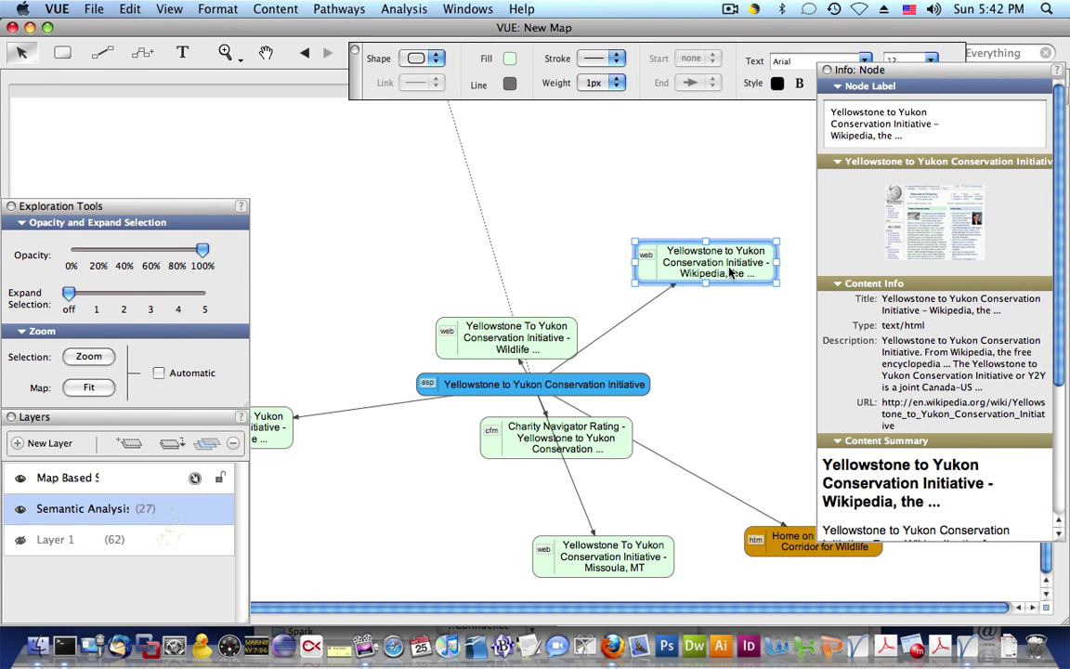
left_click_drag(444, 325, 330, 254)
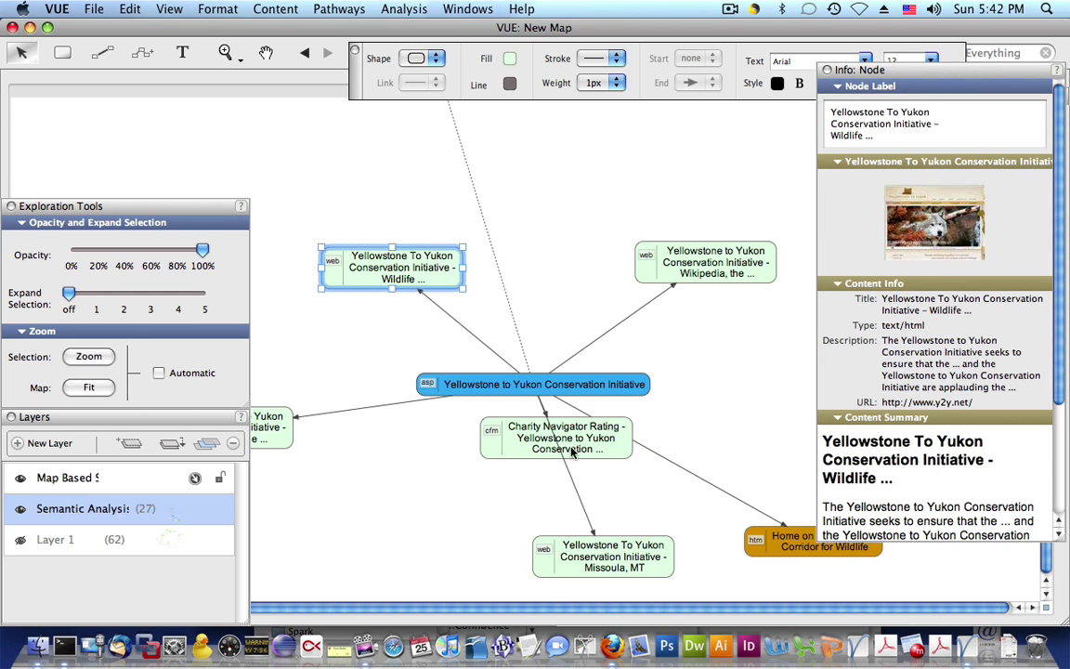
left_click_drag(516, 425, 352, 474)
Move the Wildlife node and its link onto Layer 1.
left_click(195, 541)
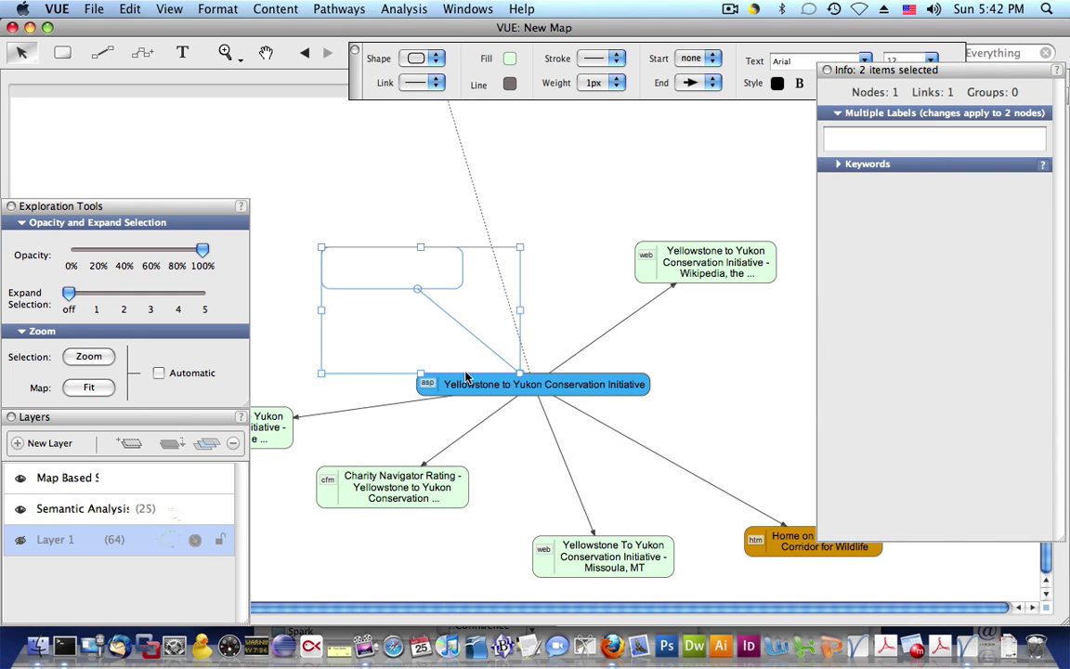
left_click(531, 253)
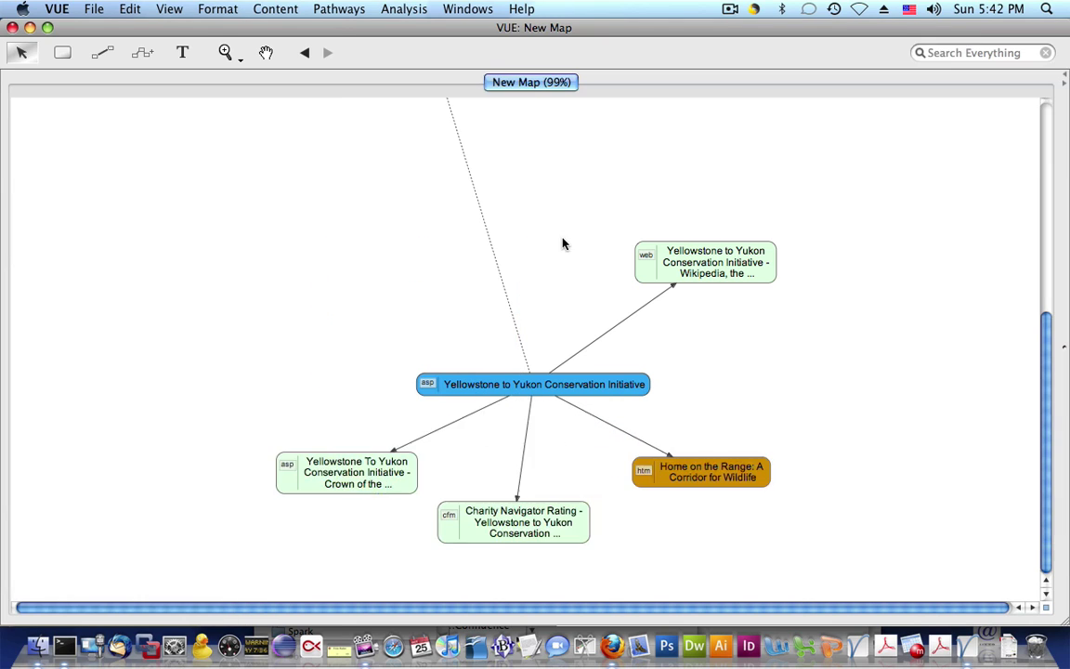
scroll(563, 243, "up", 10)
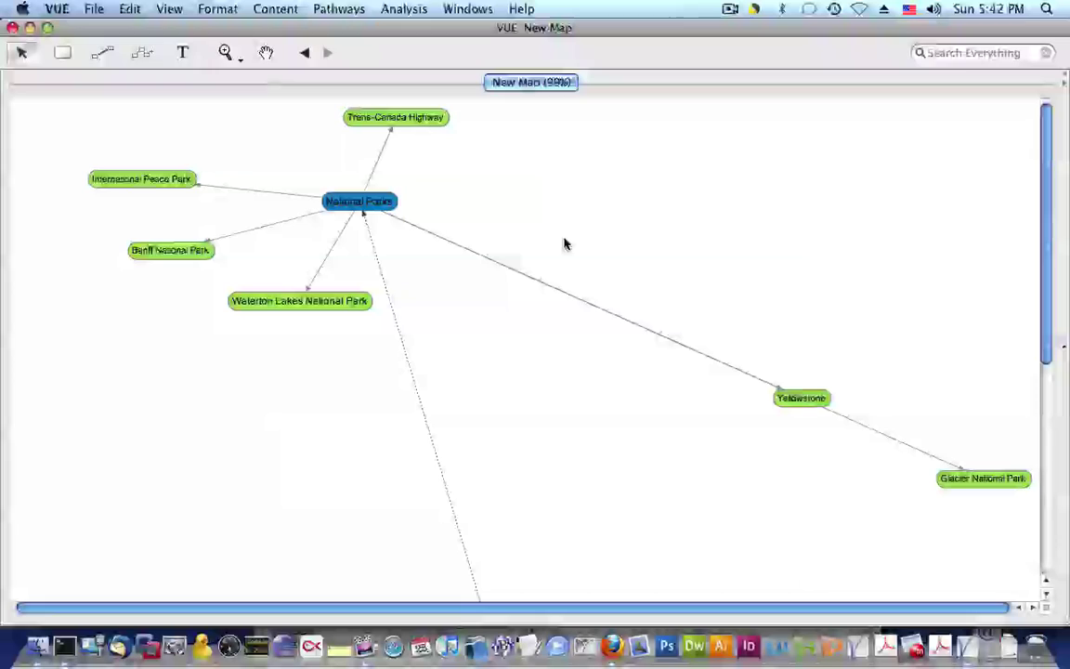
left_click(169, 8)
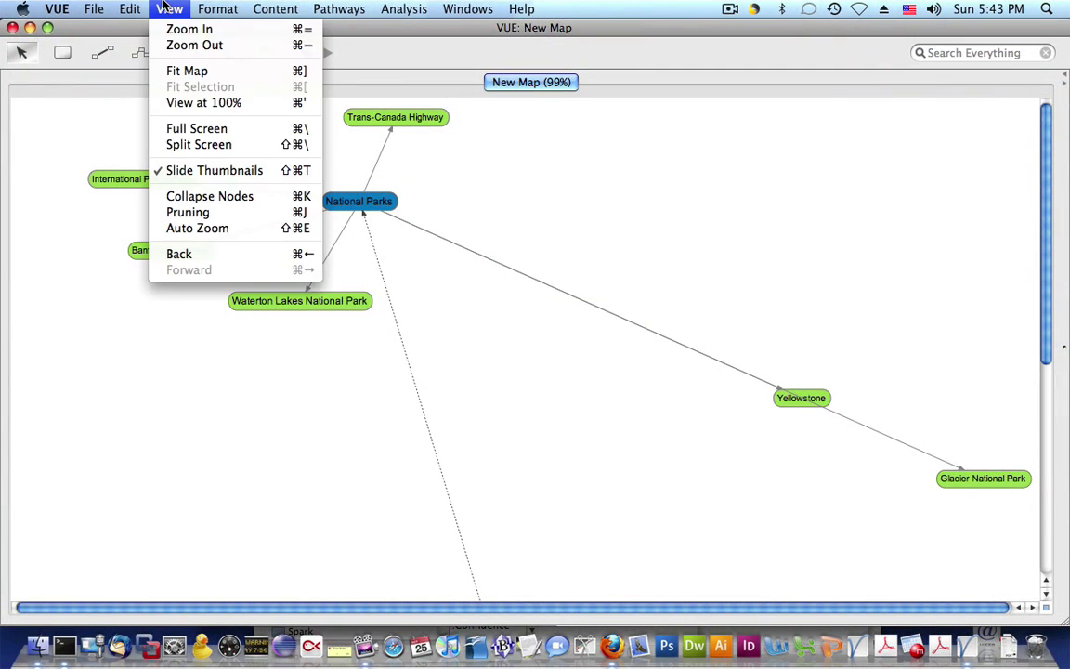
Fit the map to the window and drag Glacier National Park and Yellowstone beside National Parks.
left_click(192, 70)
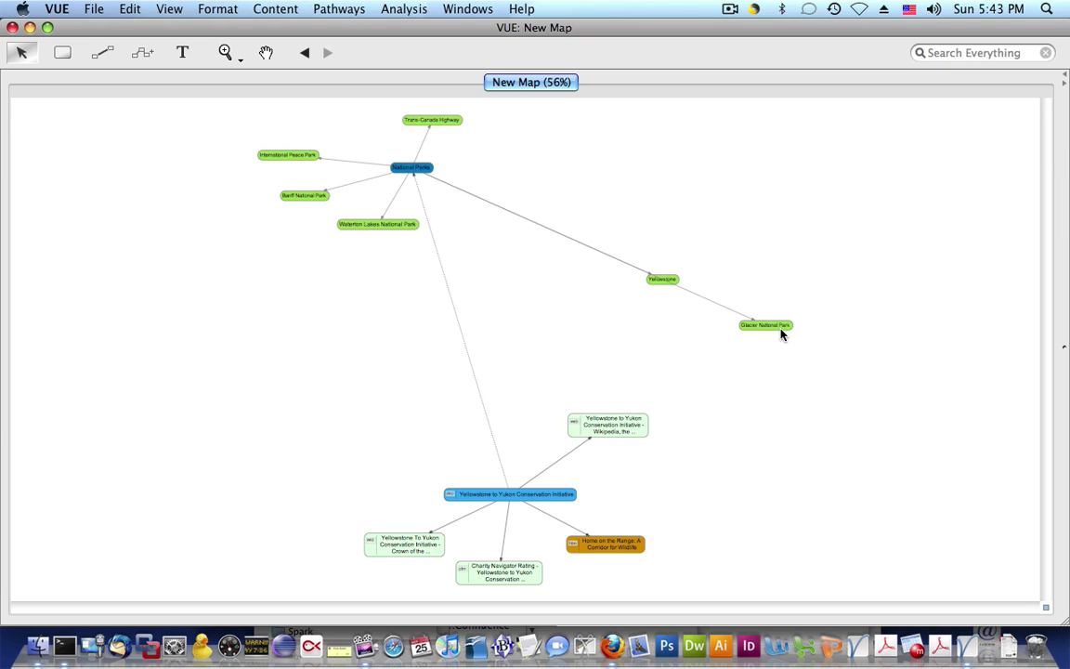
left_click_drag(781, 334, 524, 163)
left_click_drag(664, 279, 497, 218)
left_click(482, 389)
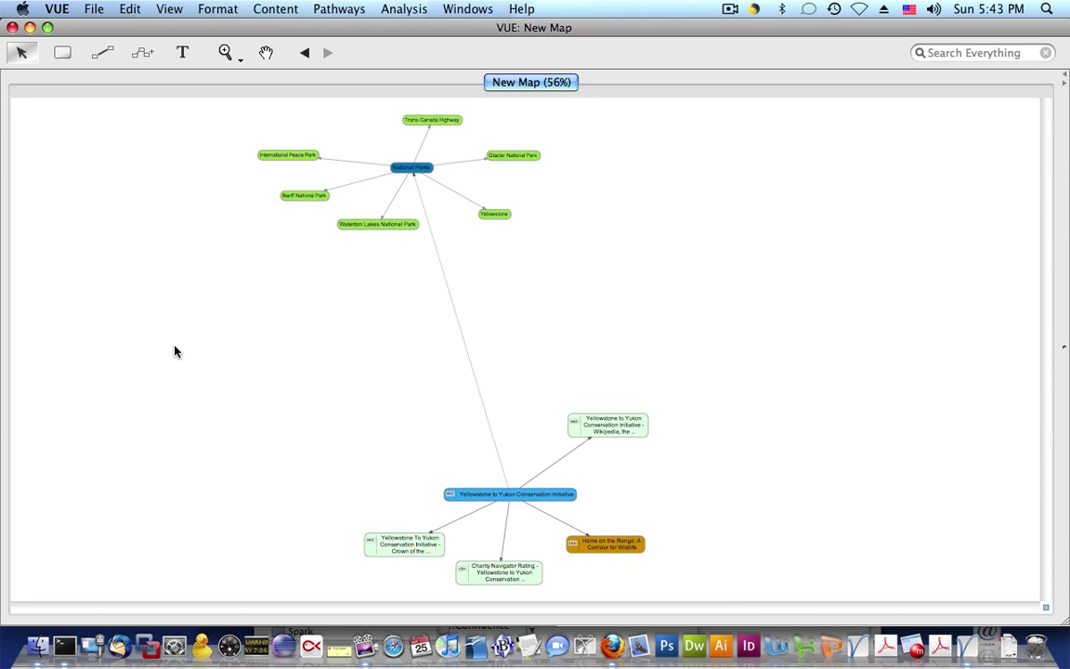
key("F2")
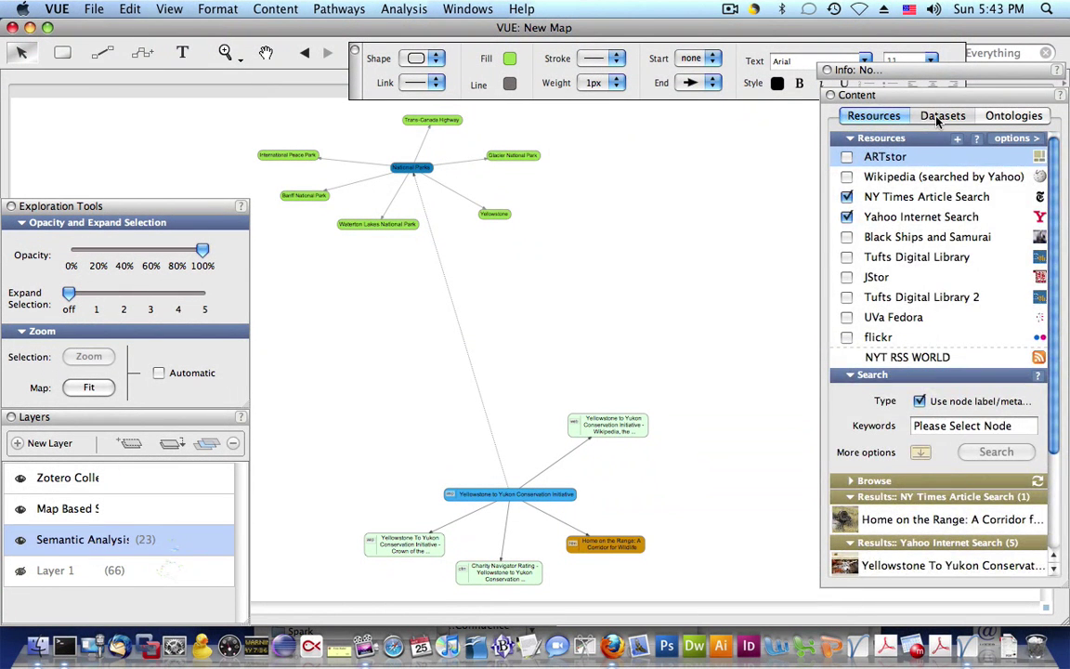
Add a Yellowstone tag node with its seven Y2Y Zotero/JStor article records from the dataset.
left_click(940, 117)
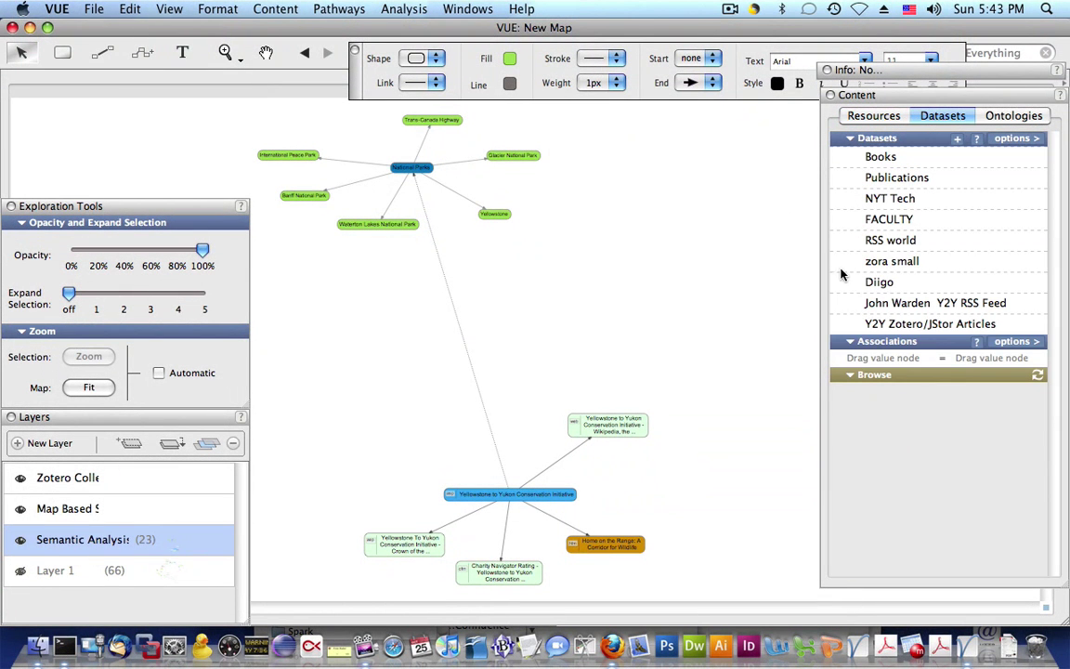
left_click(938, 325)
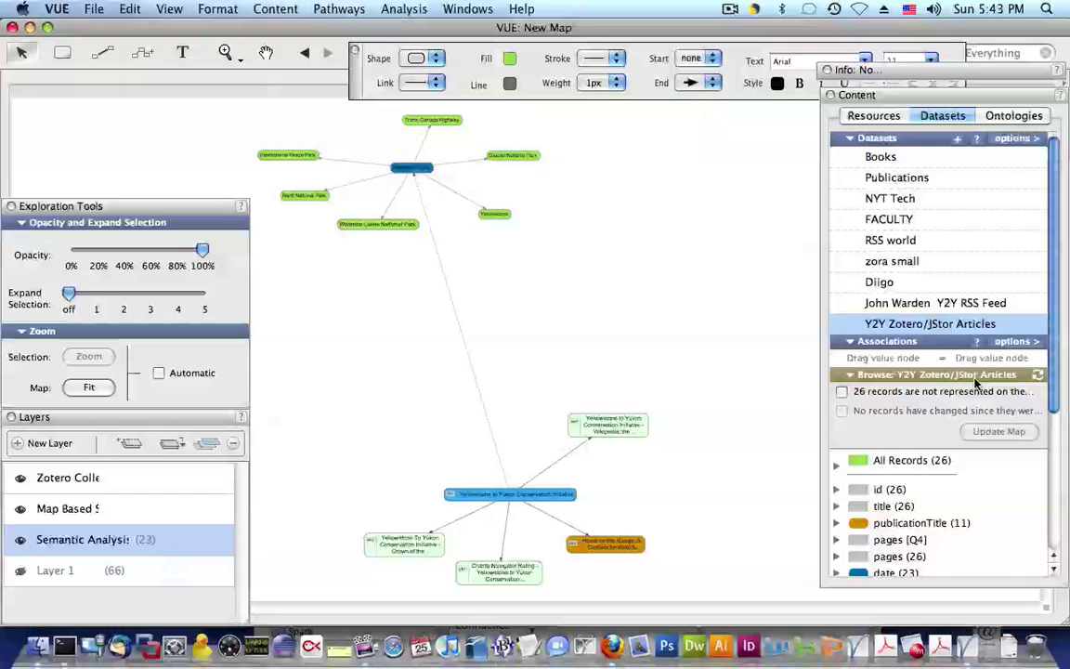
scroll(975, 384, "down", 4)
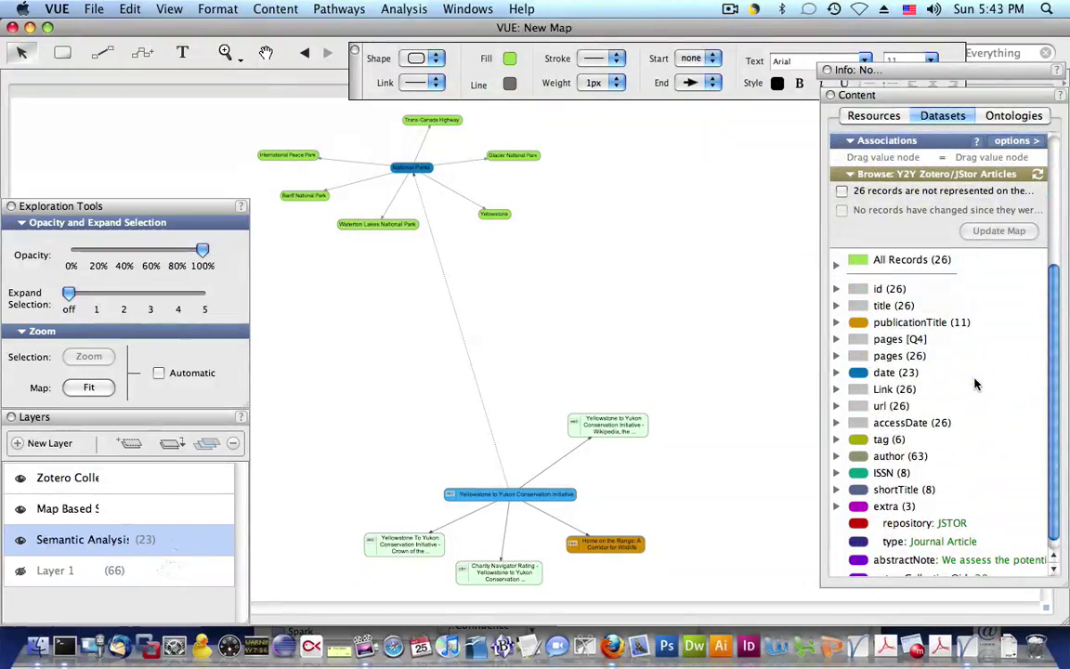
left_click(836, 441)
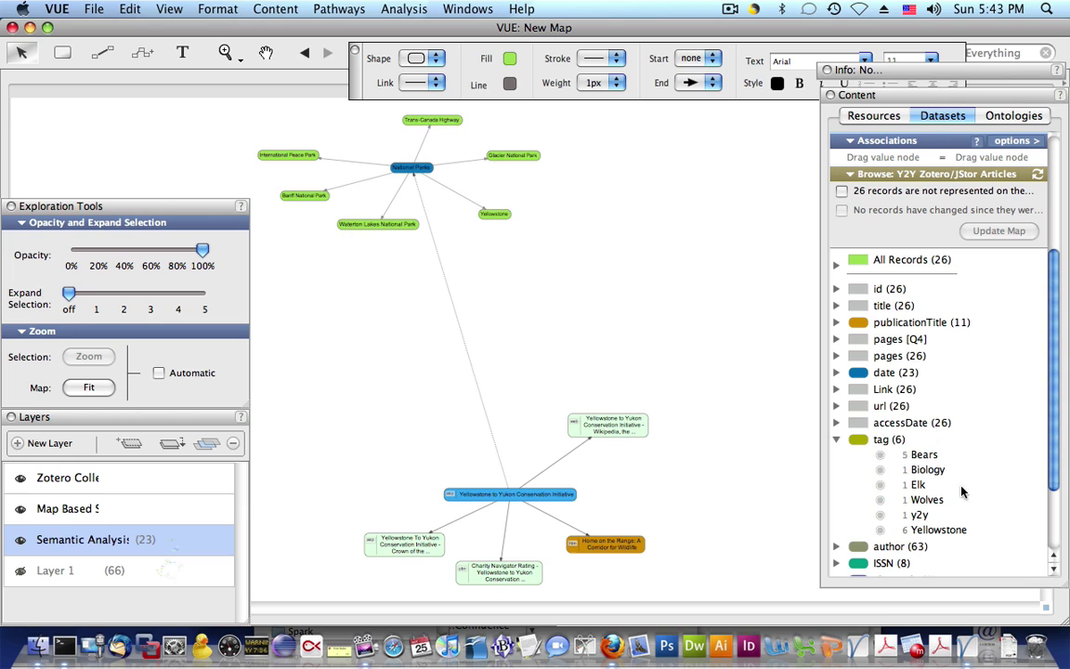
left_click_drag(938, 529, 569, 299)
left_click(666, 334)
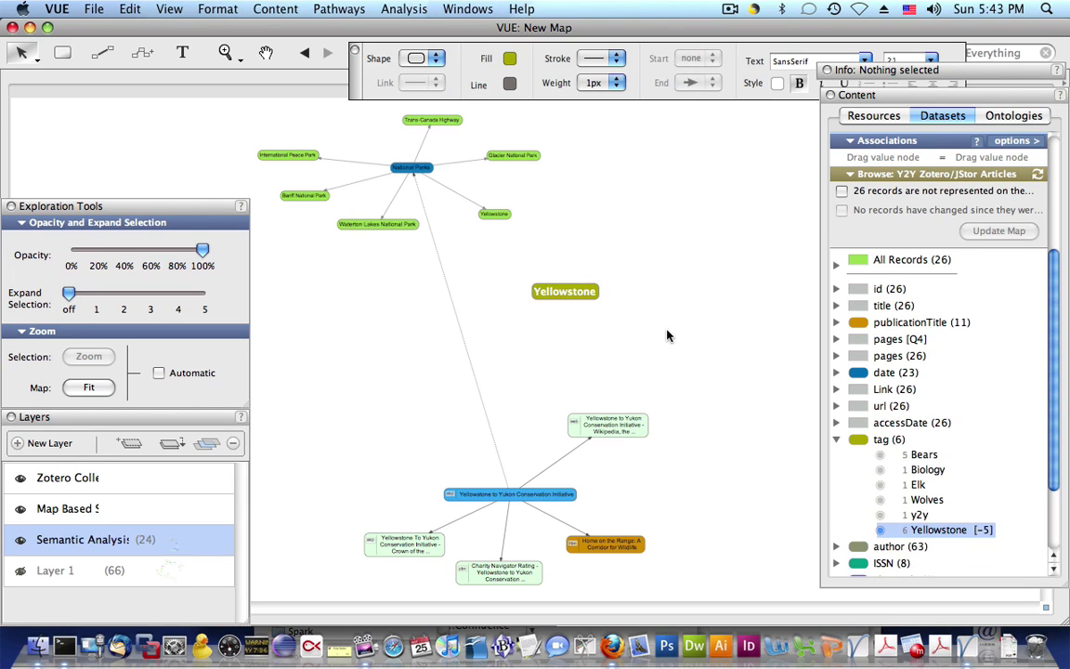
left_click_drag(895, 266, 532, 294)
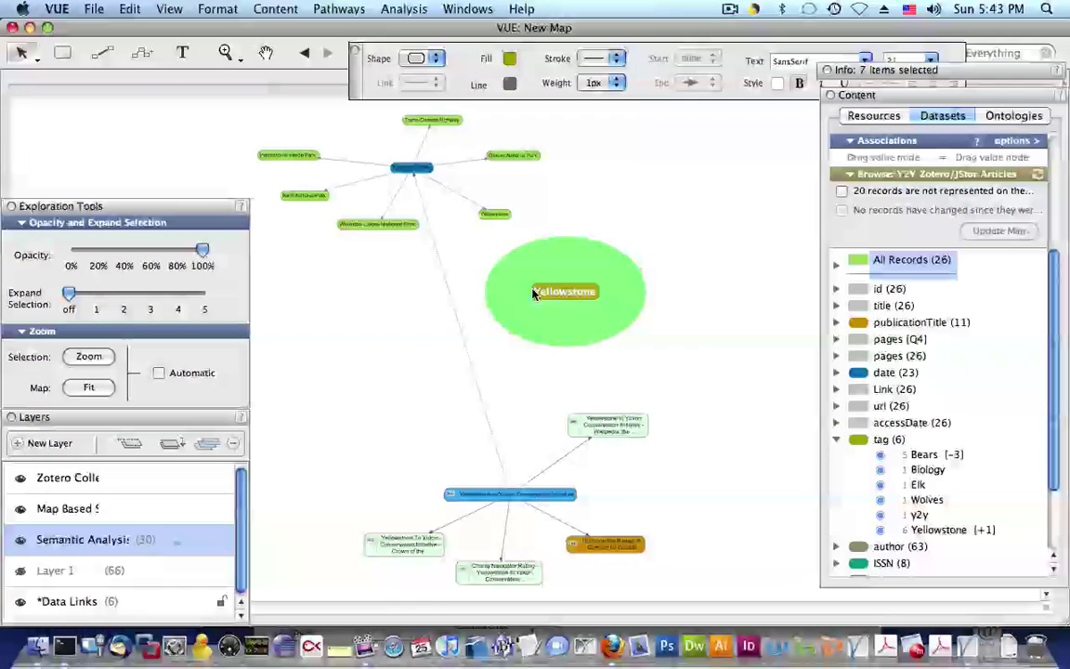
left_click_drag(575, 370, 648, 376)
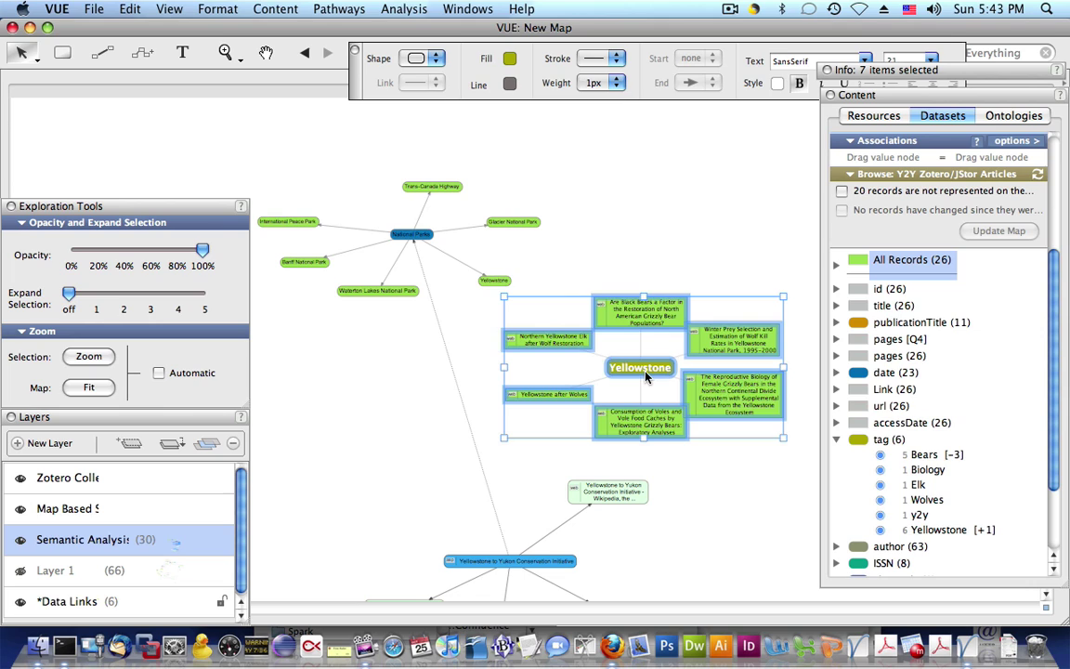
left_click(674, 143)
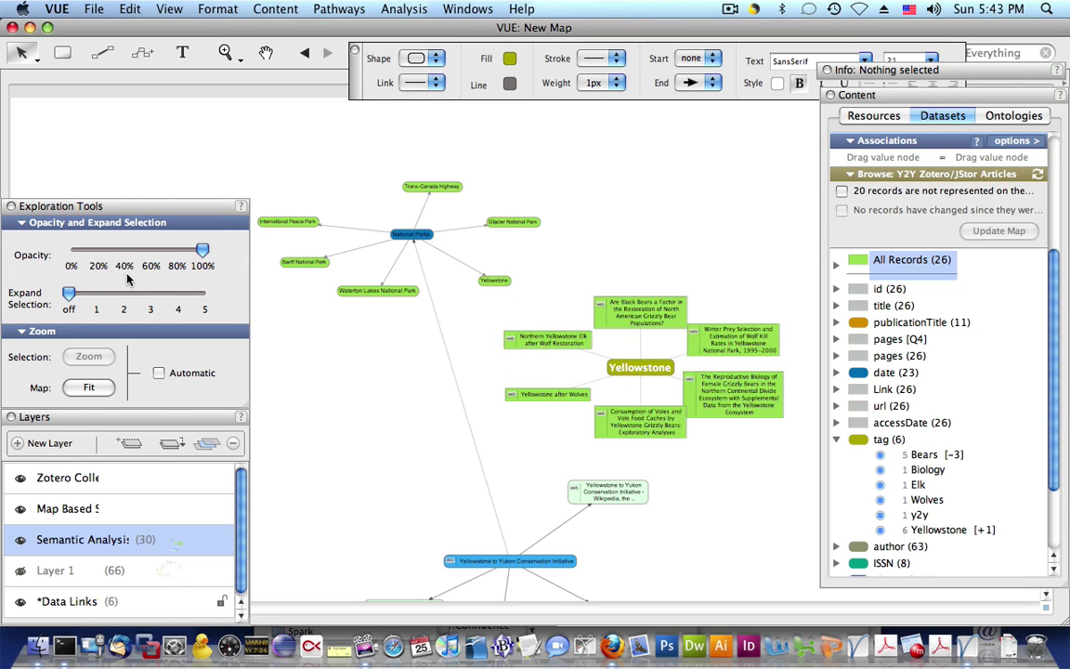
Draw a curved link from Yellowstone to the Yellowstone to Yukon node.
left_click(102, 52)
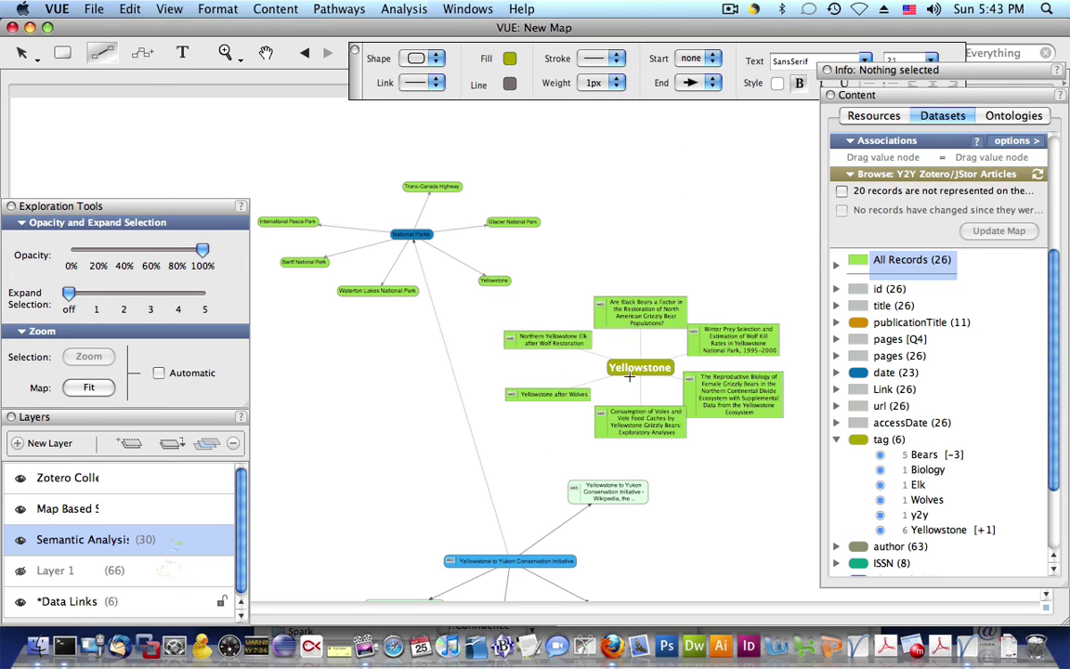
left_click_drag(626, 374, 510, 559)
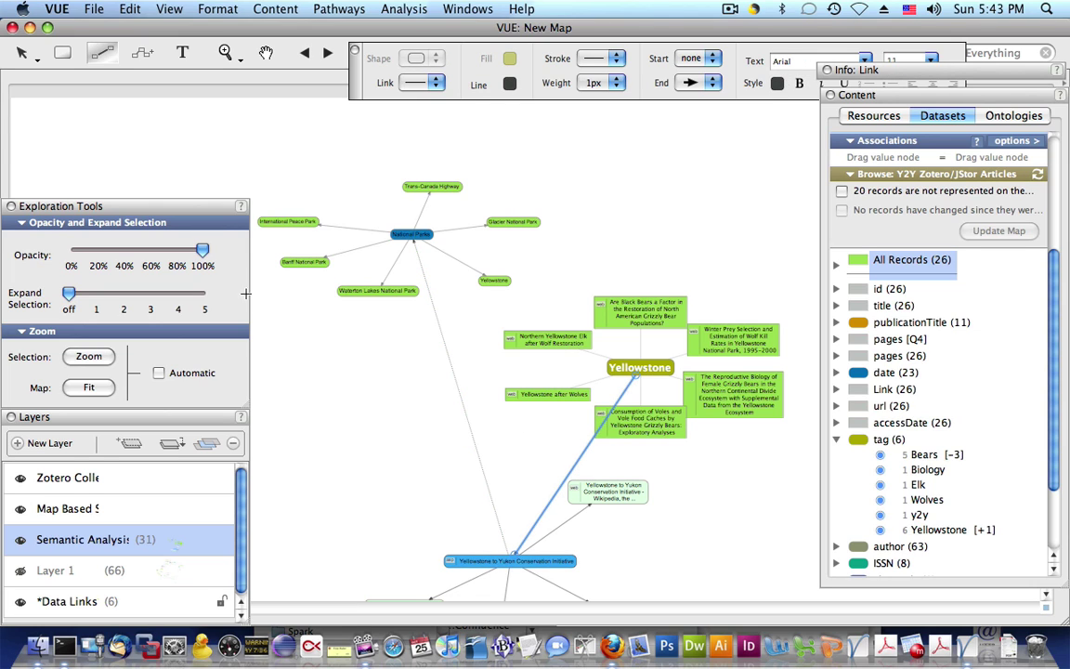
left_click(426, 84)
left_click(412, 108)
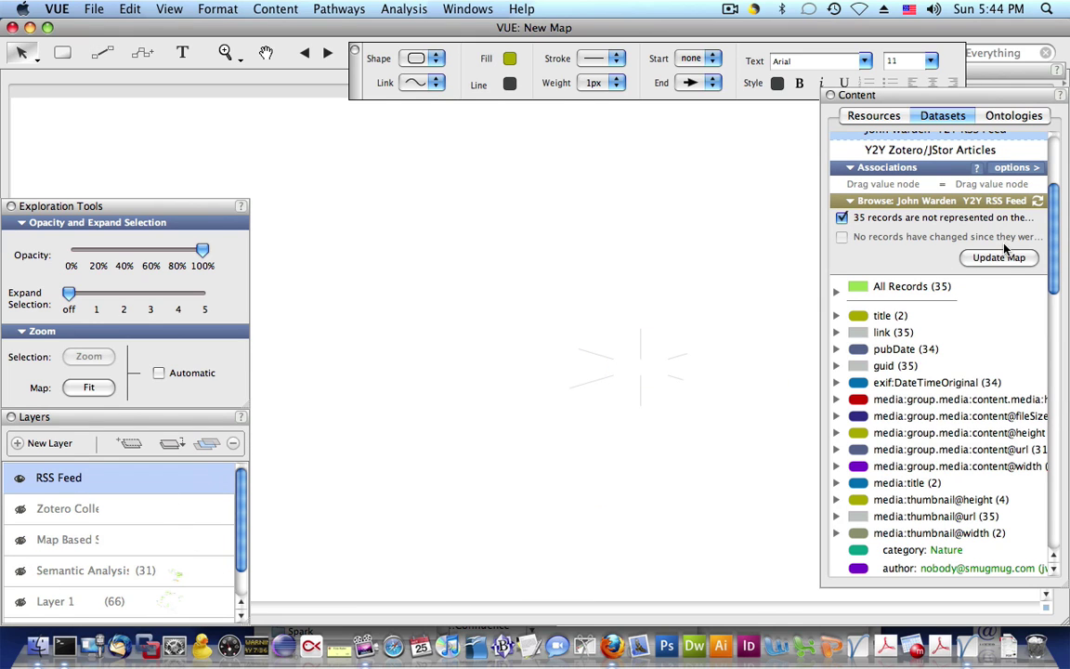
Drop all 35 Y2Y RSS Feed photo records onto the map and fit the map to view.
left_click(932, 287)
left_click_drag(931, 287, 414, 252)
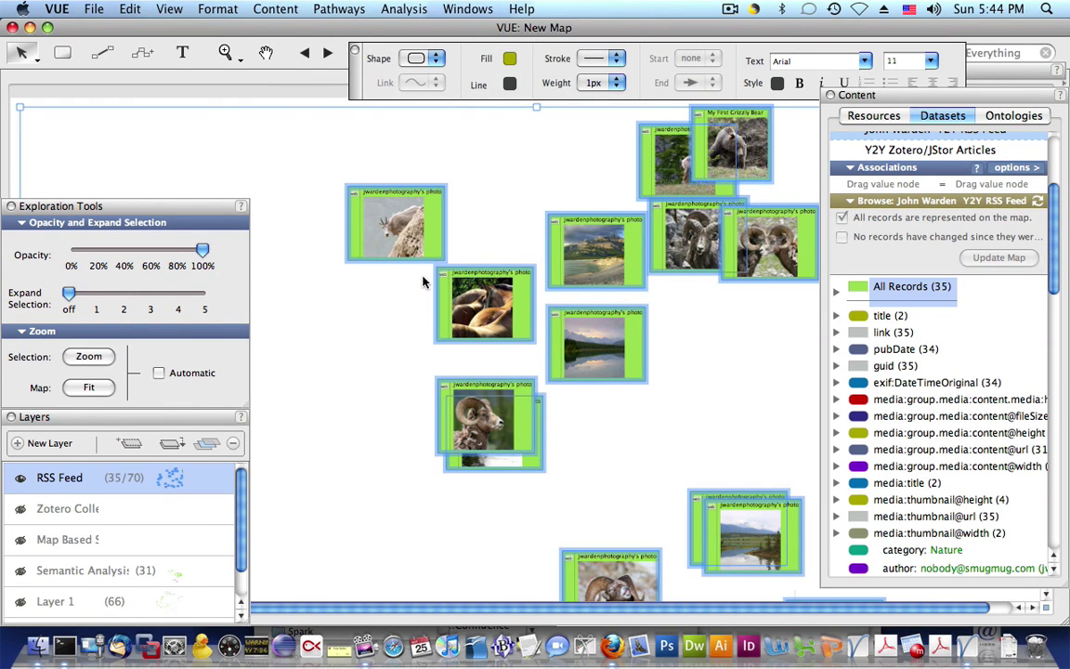
left_click(158, 10)
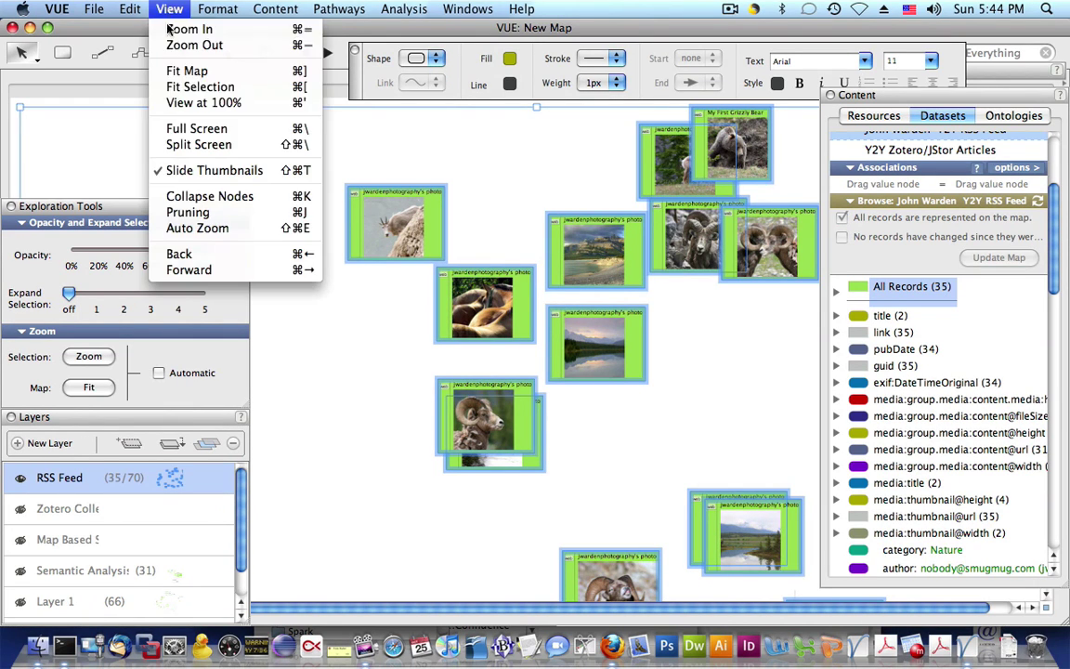
left_click(193, 71)
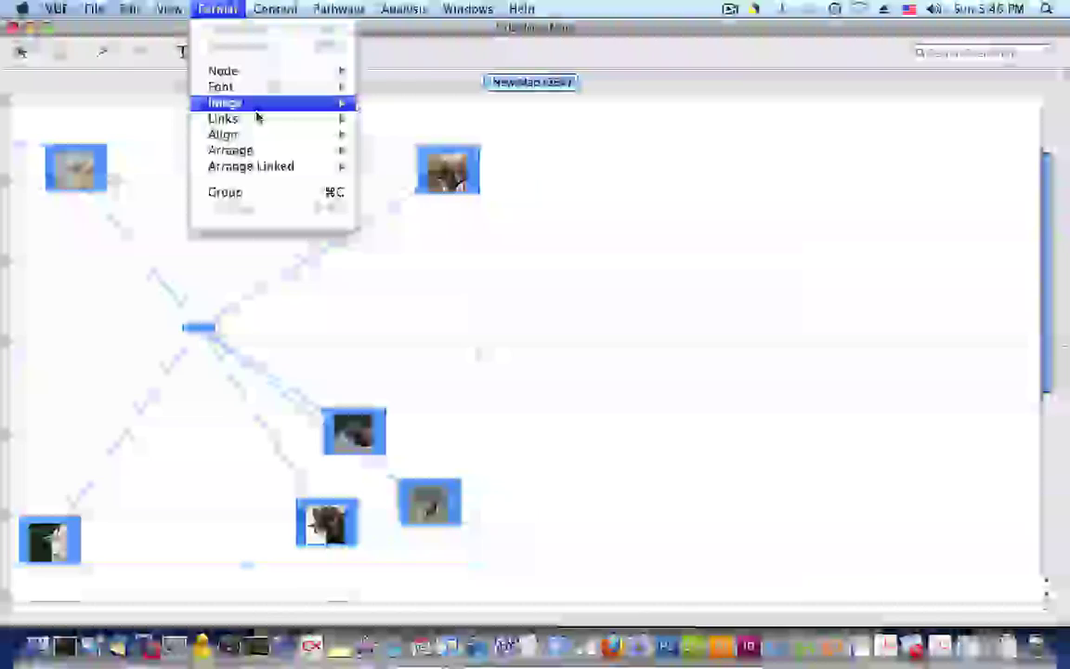
Drag the Y2Y Photography hub into the centre of its circle of photos.
mouse_move(265, 152)
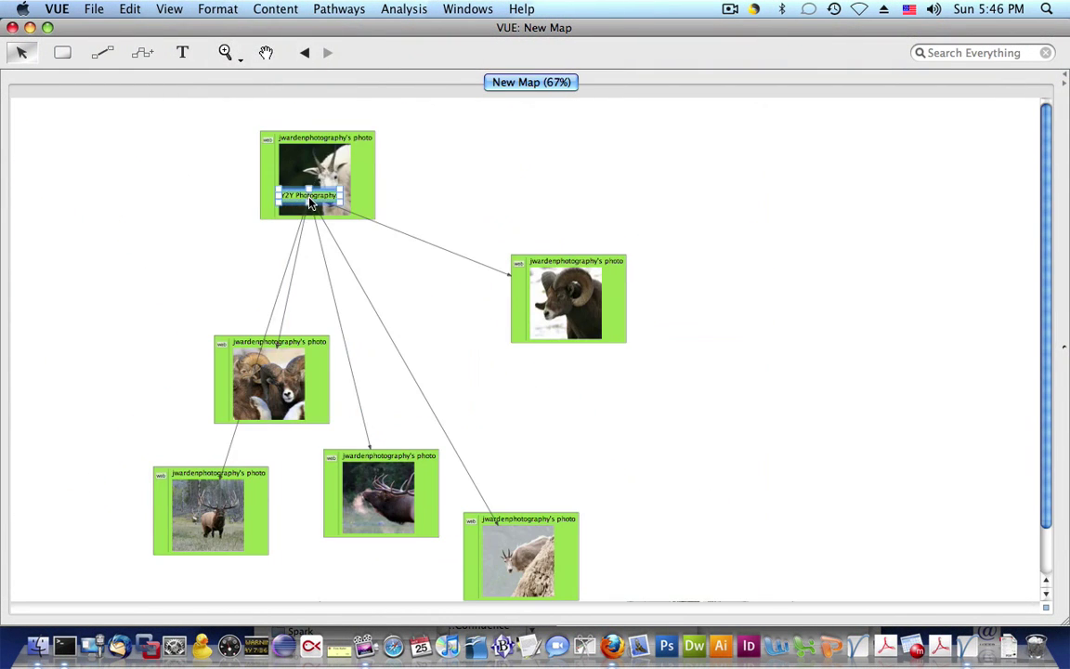
left_click_drag(309, 195, 399, 308)
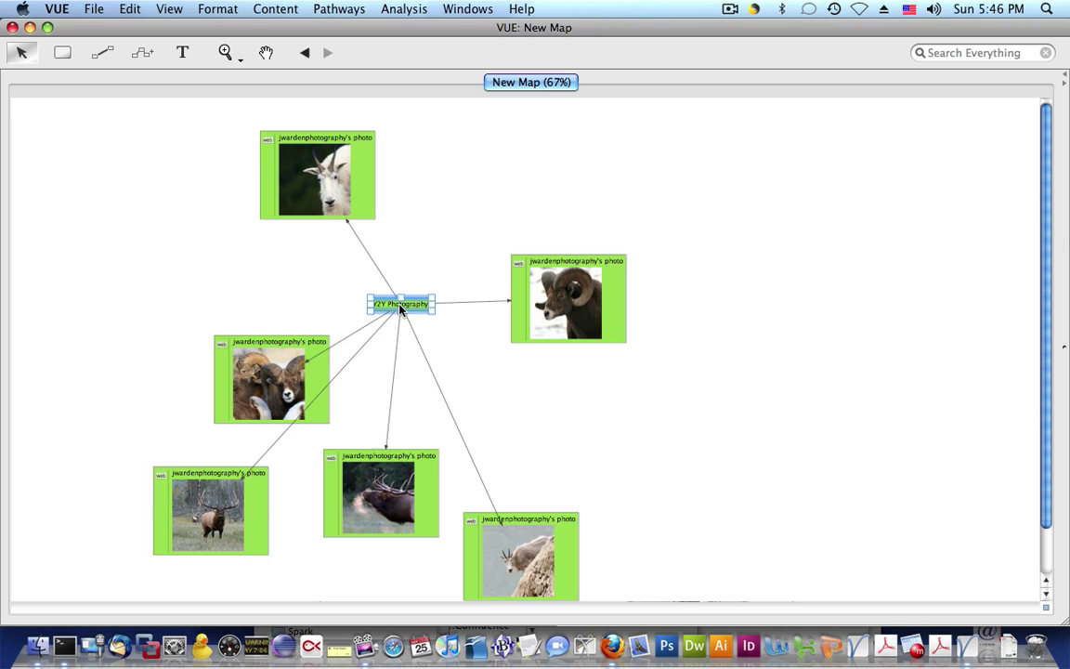
left_click(322, 258)
scroll(414, 238, "down", 2)
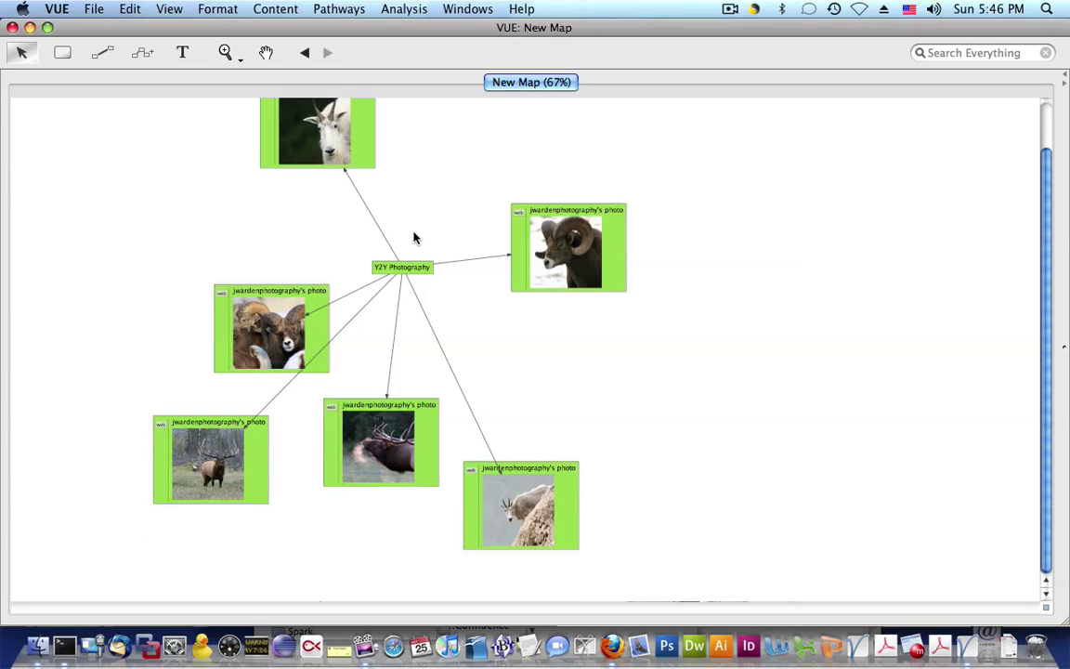
scroll(409, 227, "up", 2)
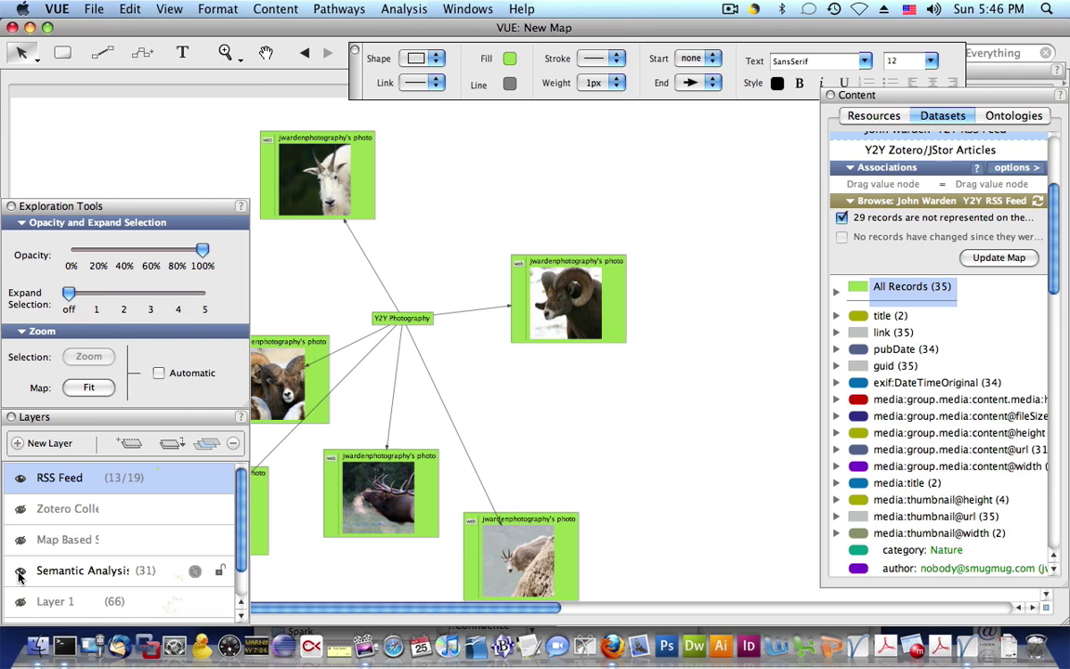
Move the whole photo cluster down-right beside the other nodes and view it full-screen.
left_click(172, 478)
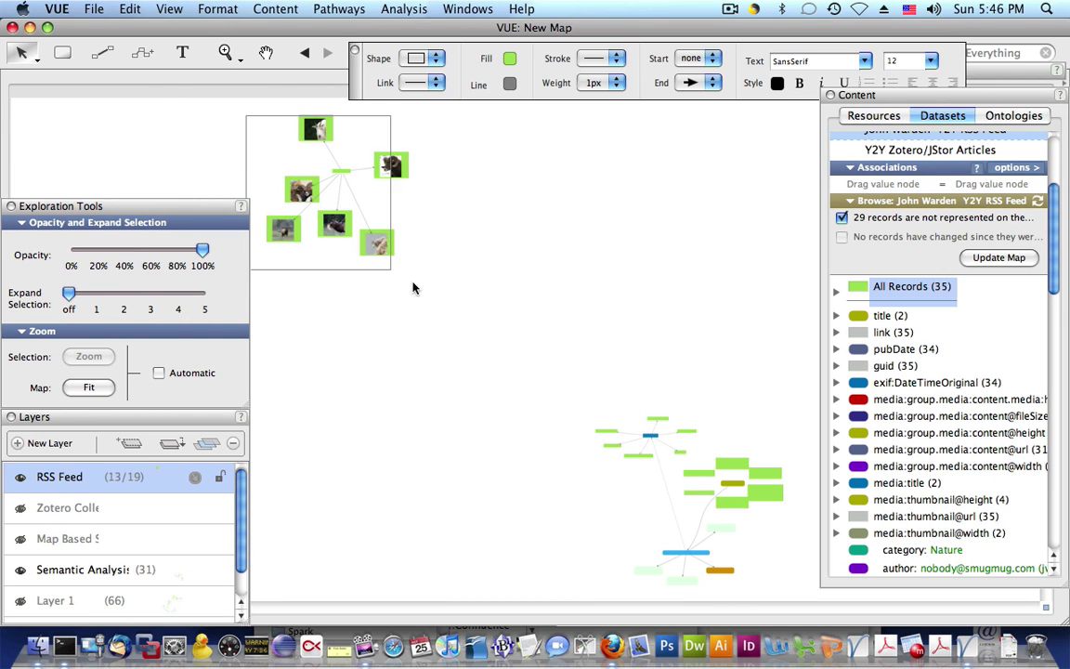
key("super+a")
left_click_drag(409, 172, 597, 523)
left_click(225, 52)
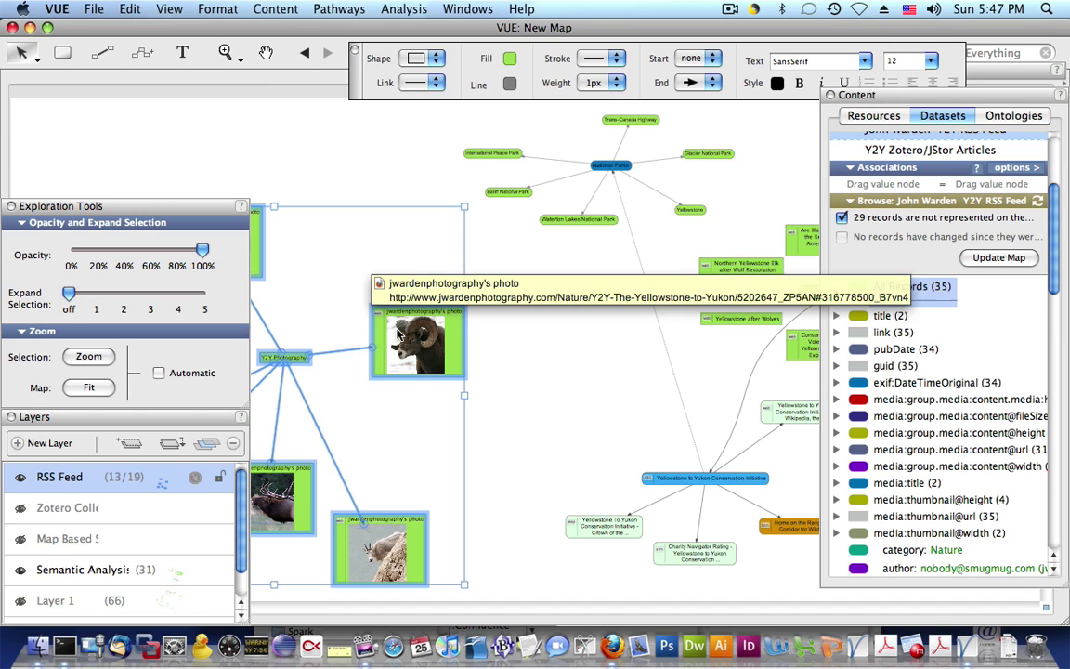
left_click(531, 376)
key("super+backslash")
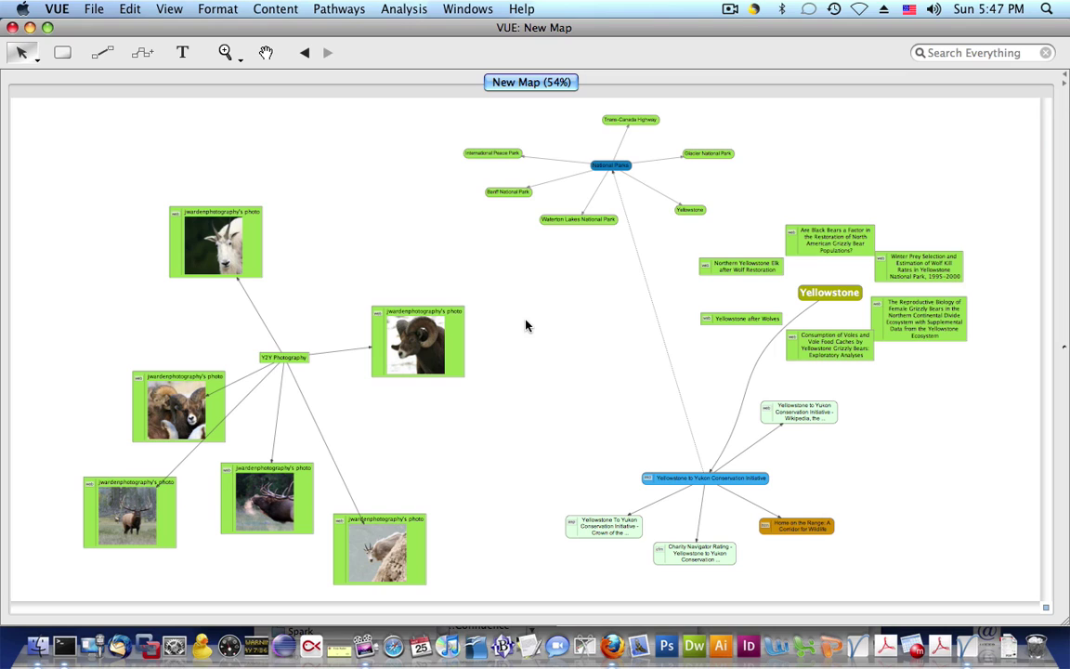
Add the most relevant flickr image to the Peace Park, Banff, Waterton, Yellowstone, Glacier and Trans-Canada Highway nodes.
left_click(496, 154)
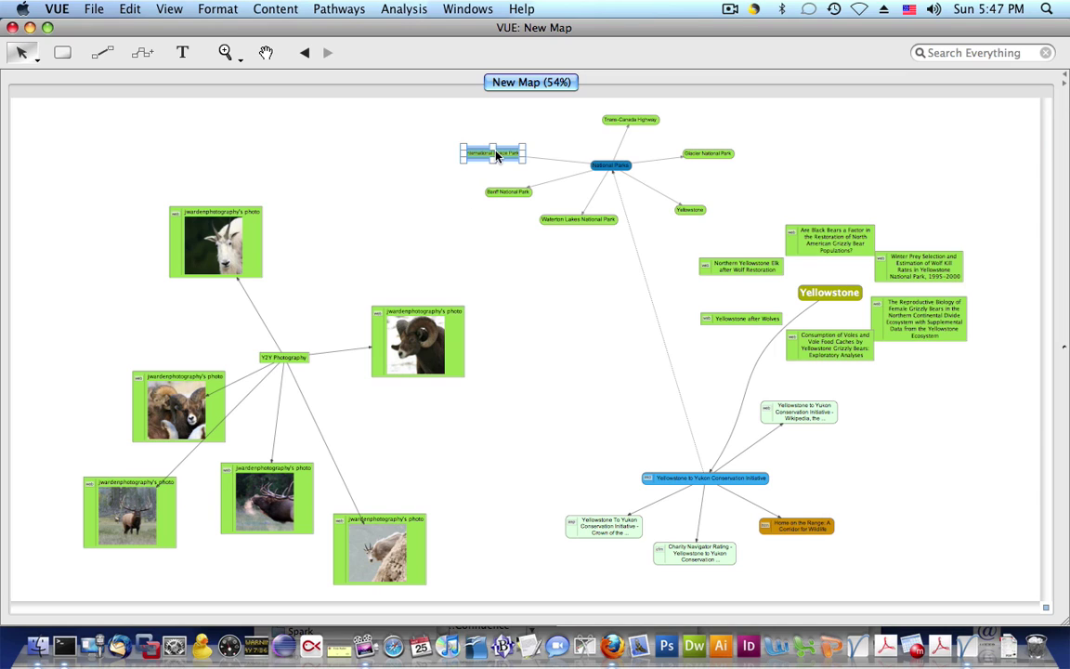
left_click(500, 192, "shift")
left_click(564, 221, "shift")
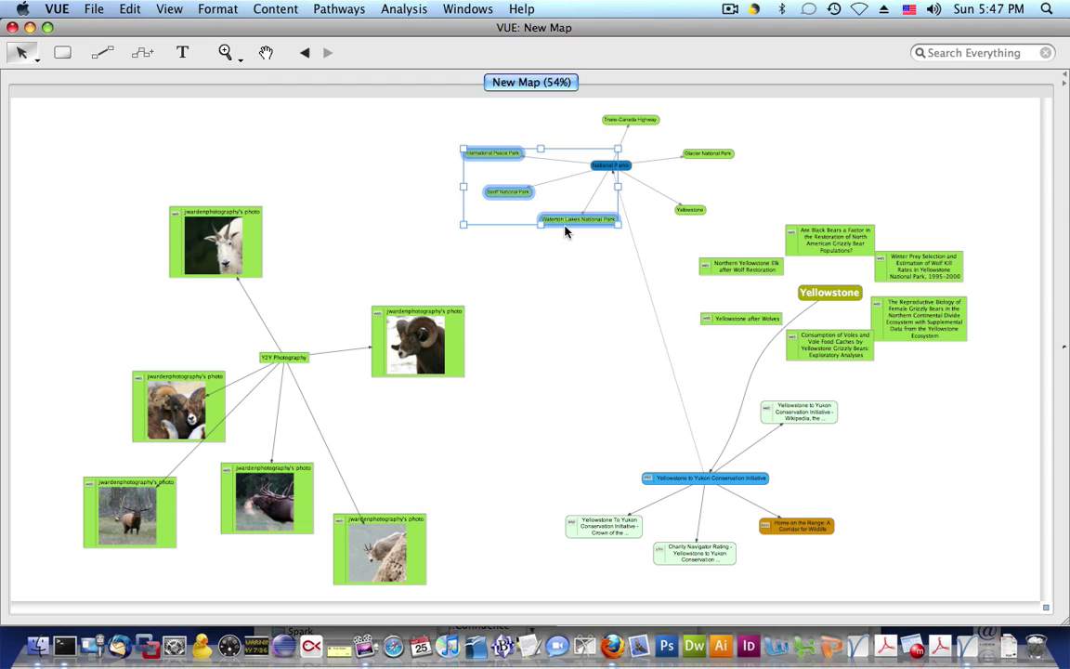
left_click(689, 209, "shift")
left_click(713, 156, "shift")
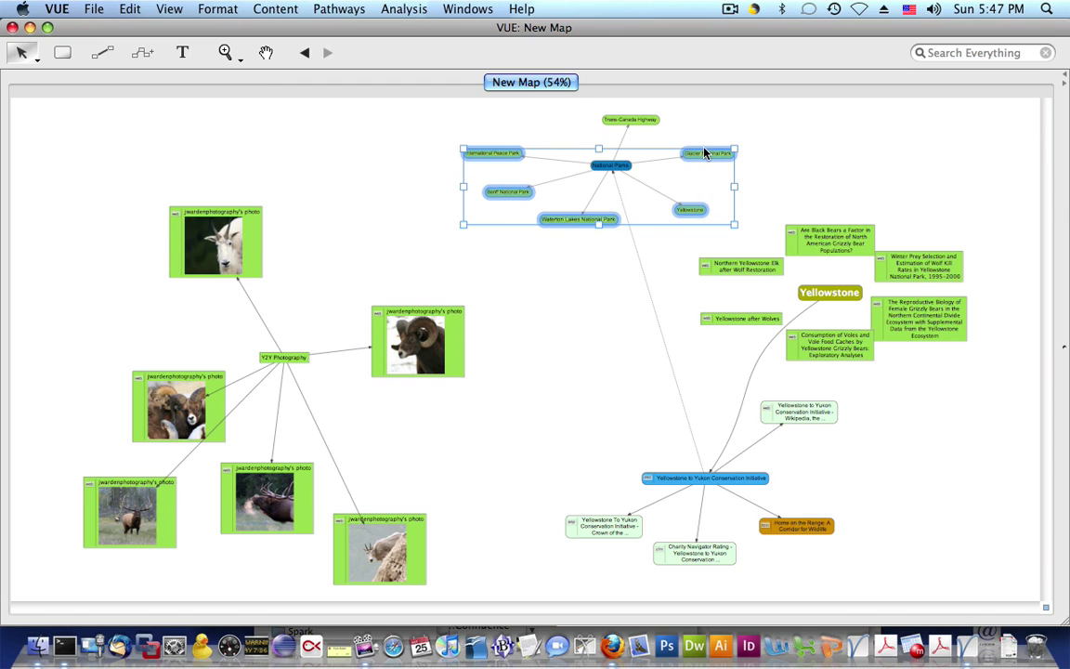
left_click(632, 120, "shift")
right_click(702, 143)
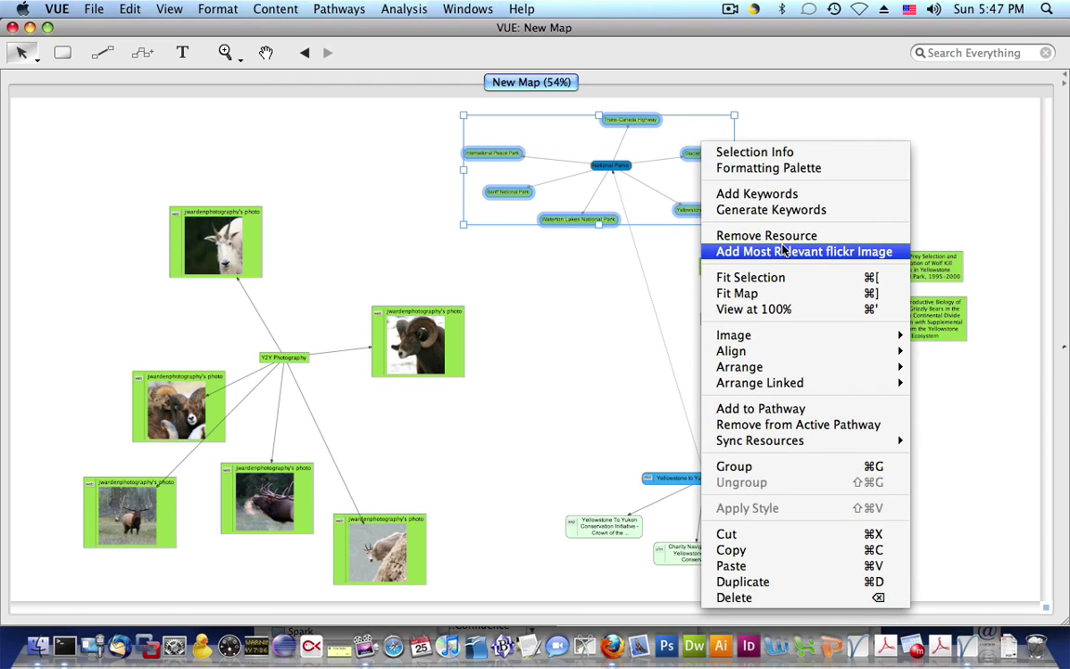
left_click(776, 250)
Spread the Banff, Waterton, Glacier and Trans-Canada Highway nodes apart, then fit the map in view.
left_click_drag(524, 236, 487, 245)
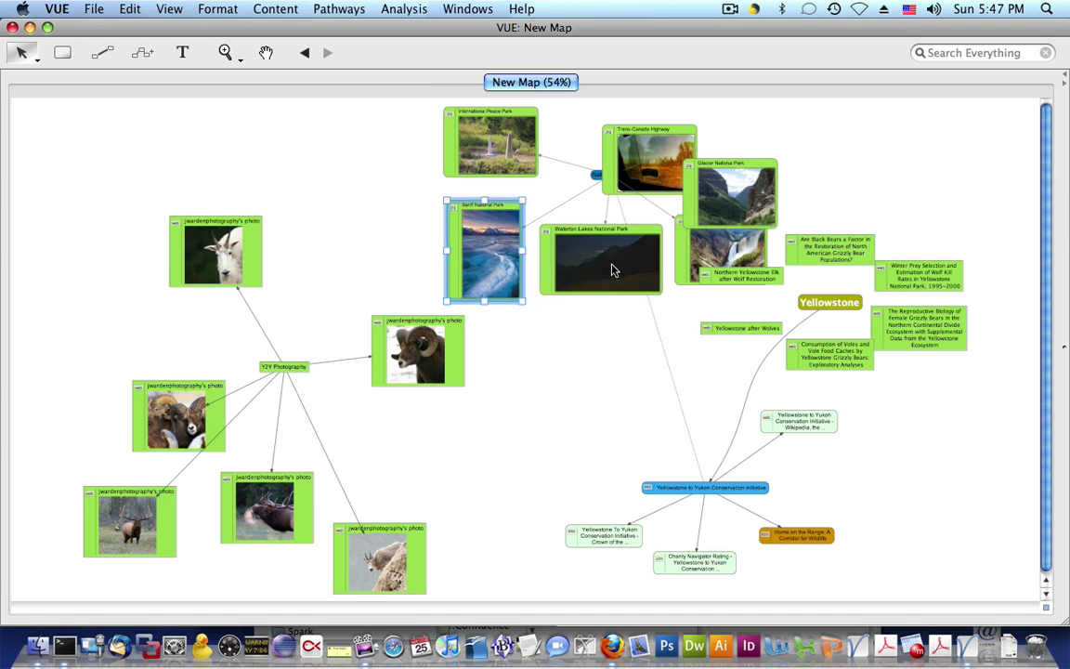
left_click_drag(615, 267, 595, 345)
left_click_drag(733, 195, 804, 175)
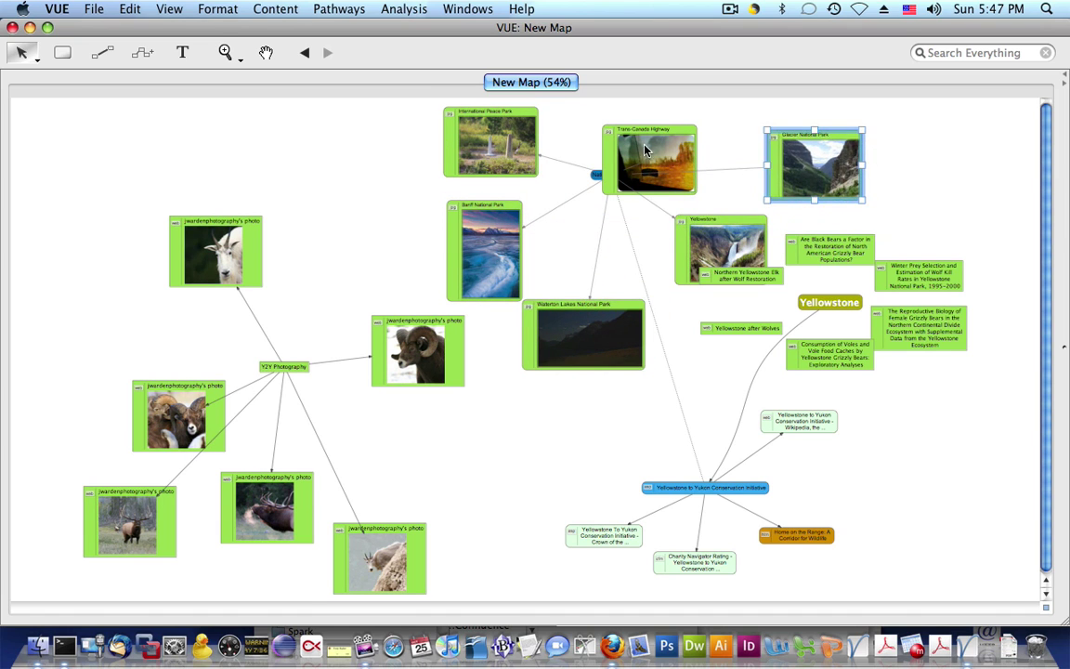
left_click_drag(650, 160, 662, 215)
left_click(696, 353)
left_click(270, 189)
key("super+0")
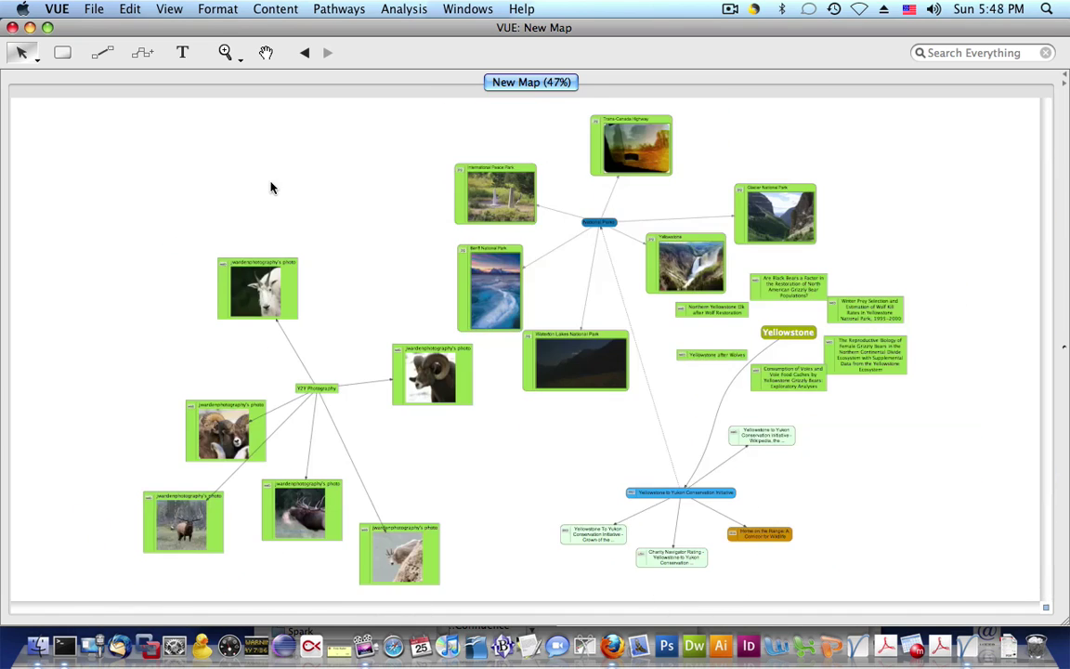
Add a new Yellowstone National Park node in an empty area of the map.
right_click(270, 188)
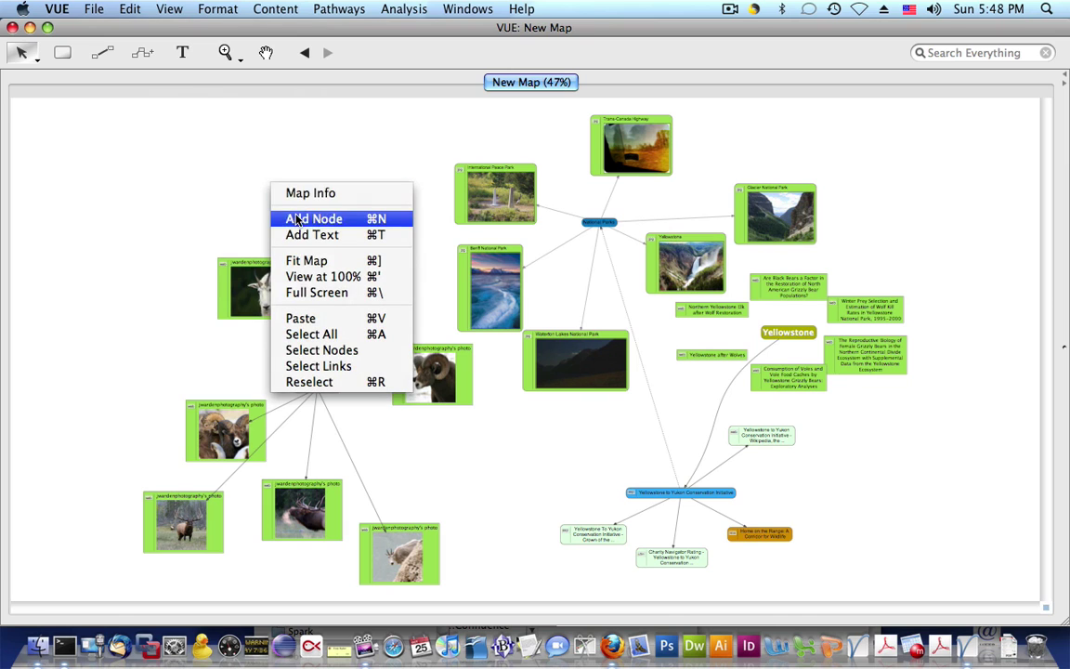
left_click(296, 218)
left_click(319, 145)
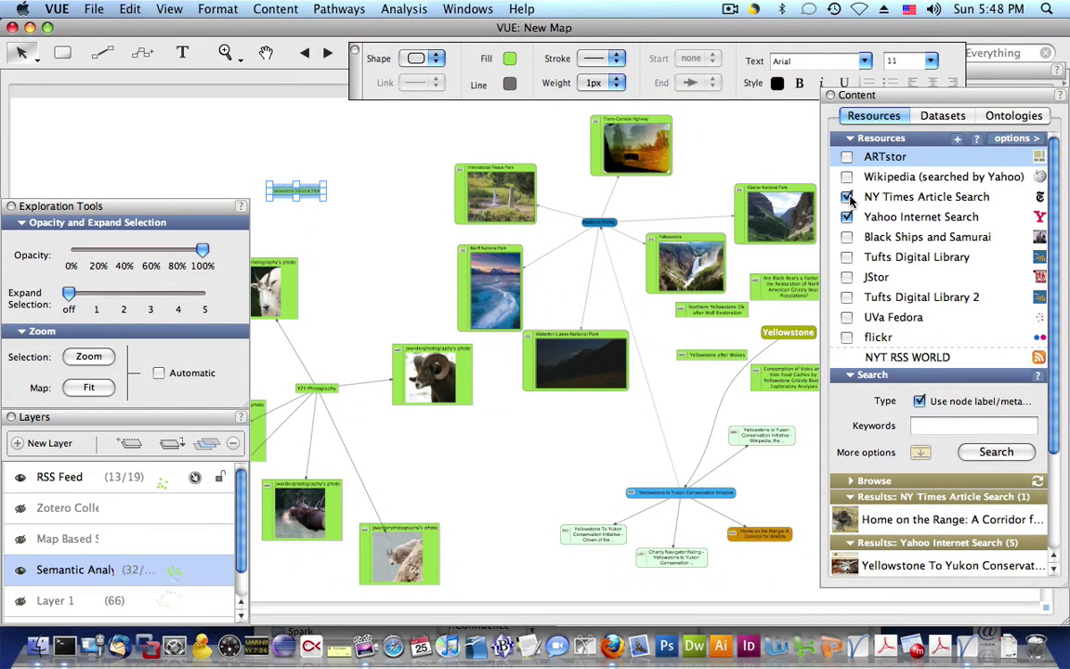
Search only flickr for the new node, surrounding it with five photo results.
left_click(847, 197)
left_click(847, 217)
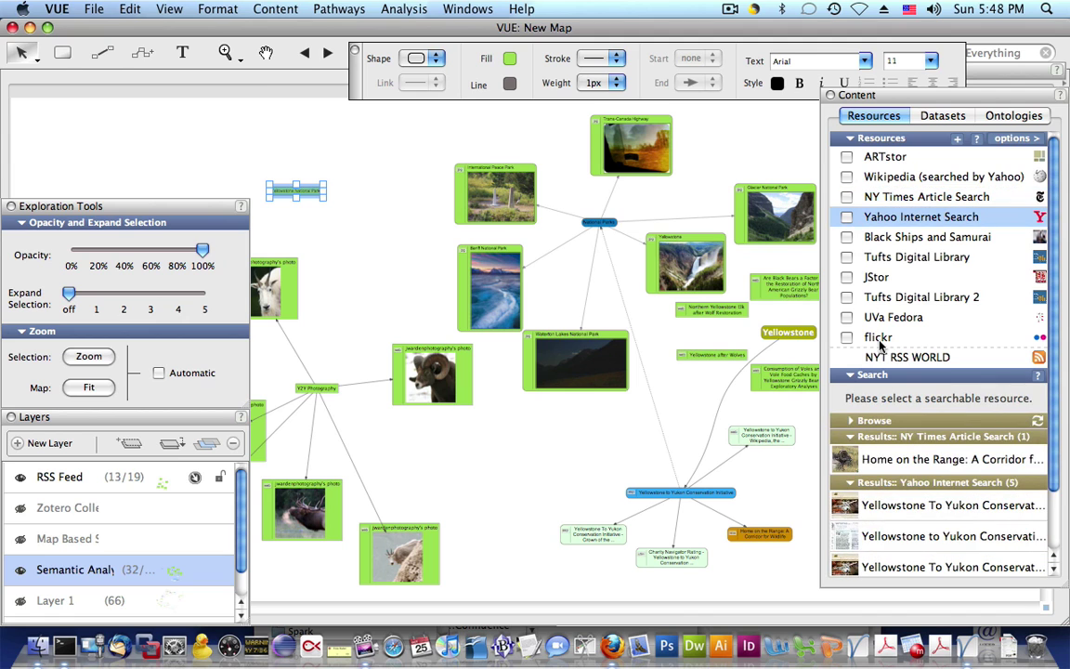
left_click(847, 337)
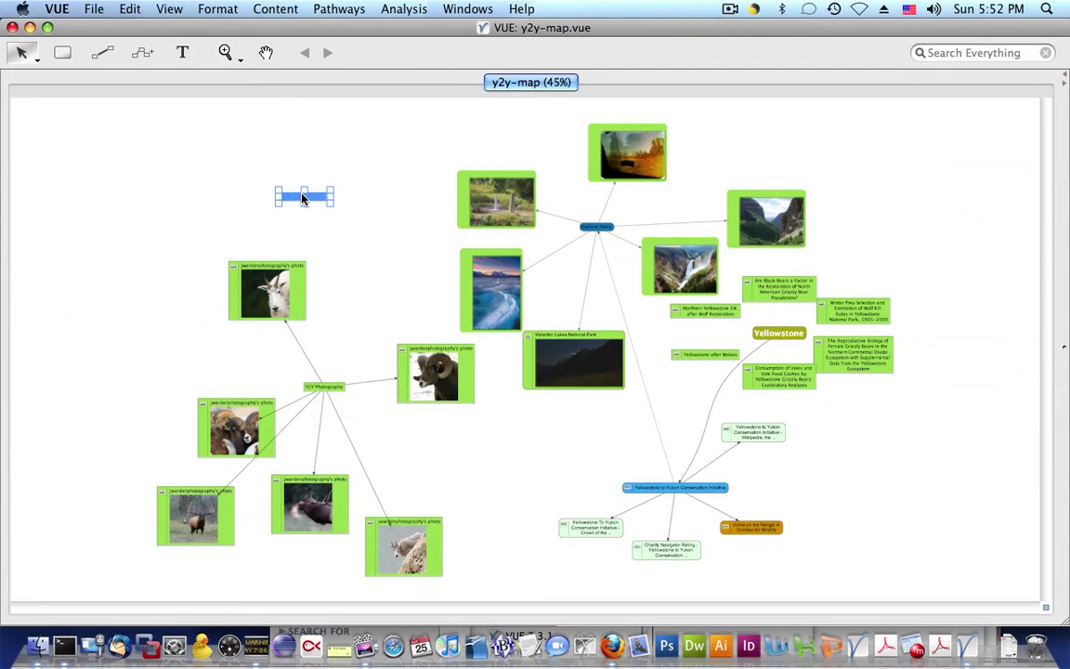
right_click(300, 197)
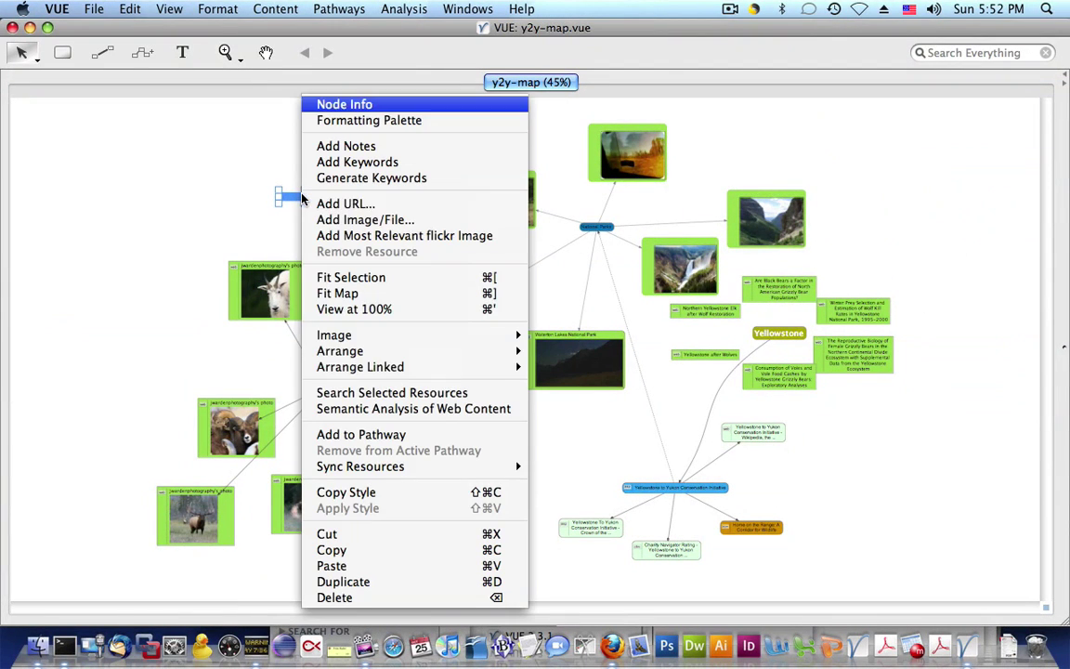
left_click(401, 393)
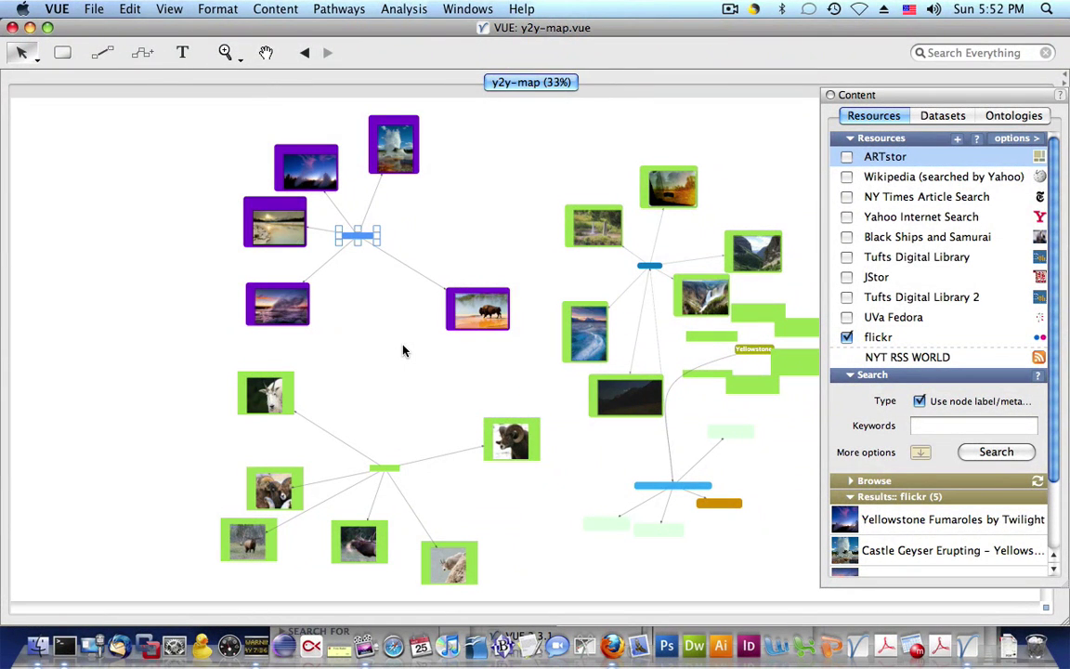
left_click(402, 351)
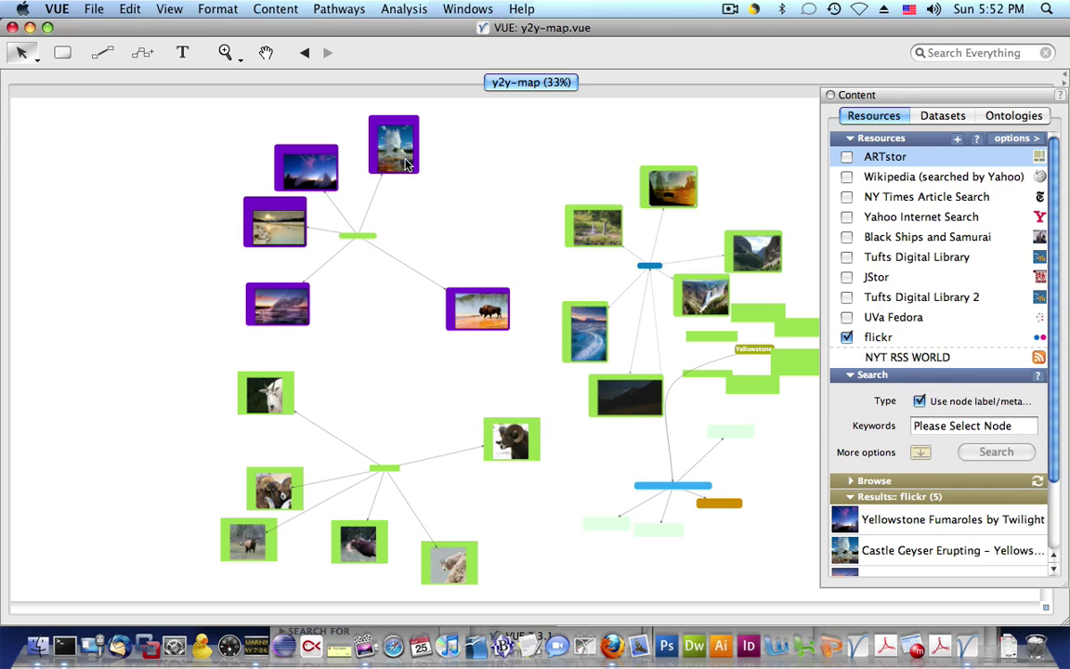
left_click(406, 165)
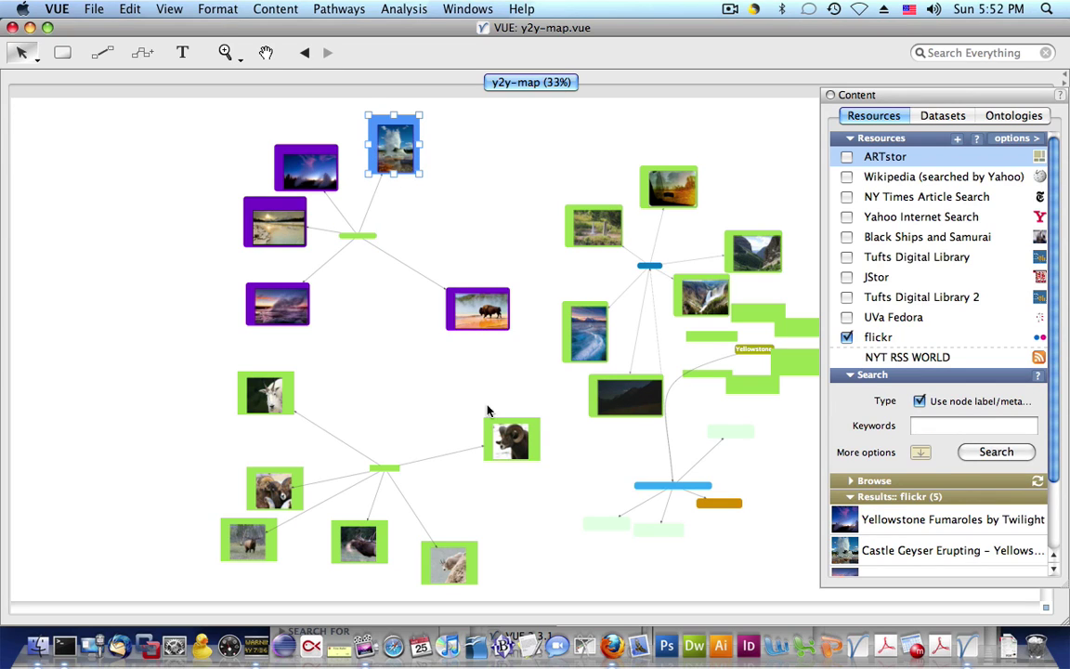
Put the geyser, elk, sunset, waterfall and blue river photos on a new pathway and play it.
left_click(376, 549, "shift")
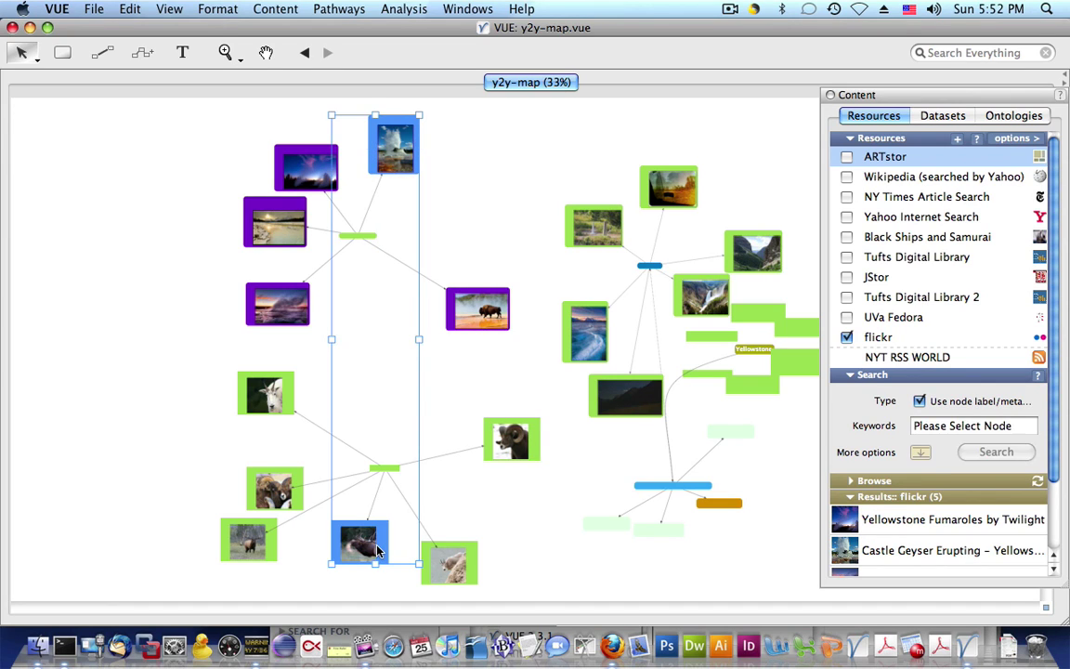
left_click(276, 299, "shift")
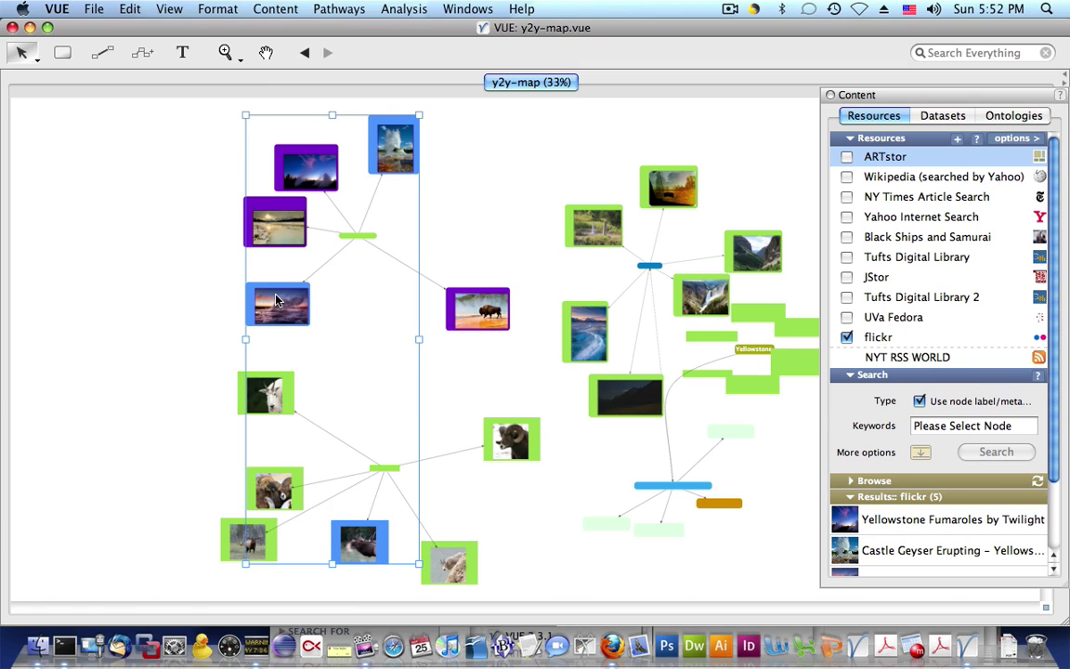
left_click(713, 295, "shift")
left_click(571, 344, "shift")
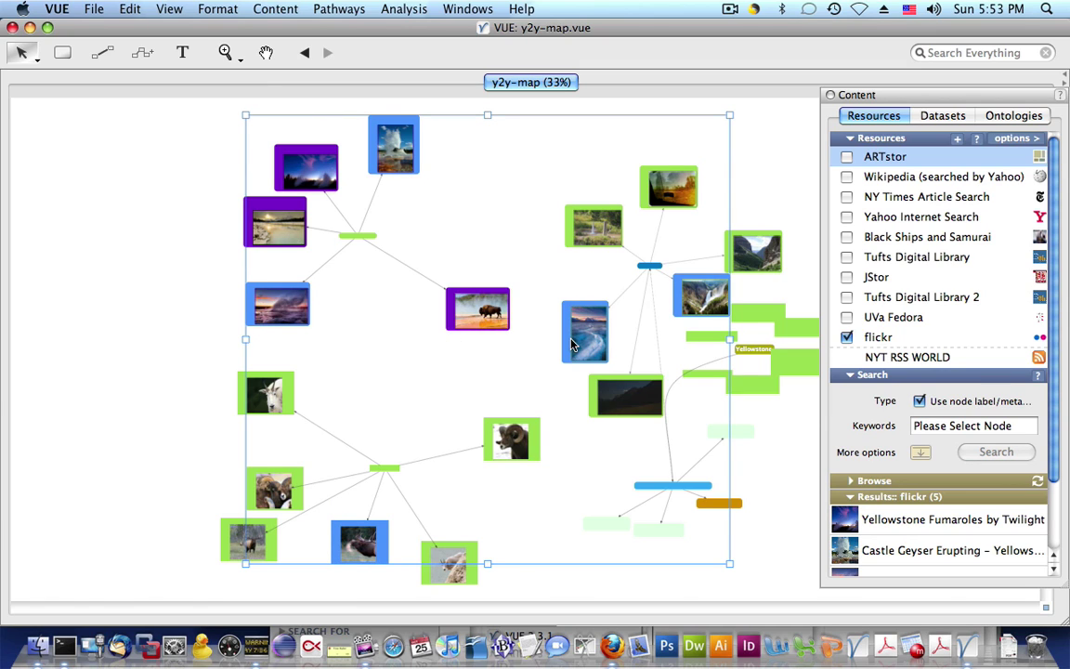
right_click(596, 331)
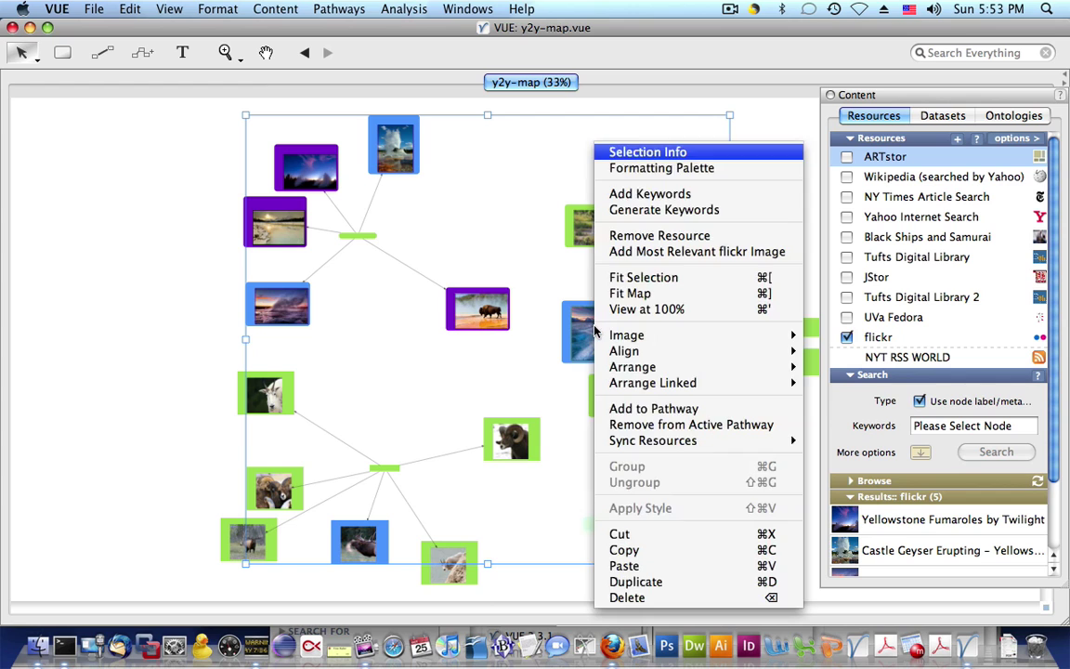
left_click(639, 408)
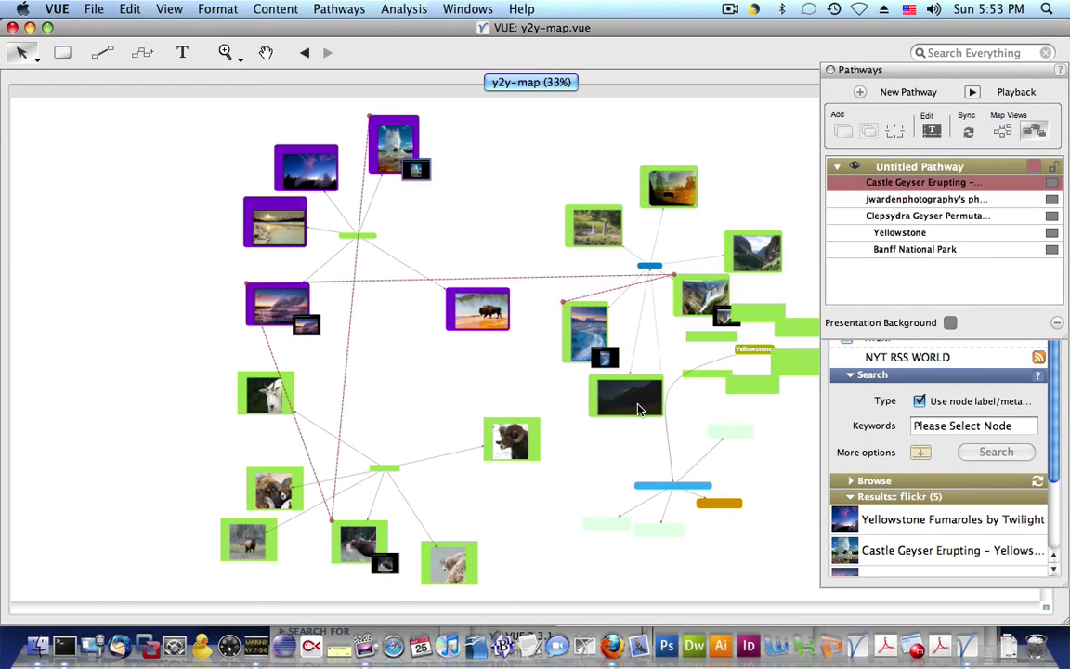
left_click(971, 91)
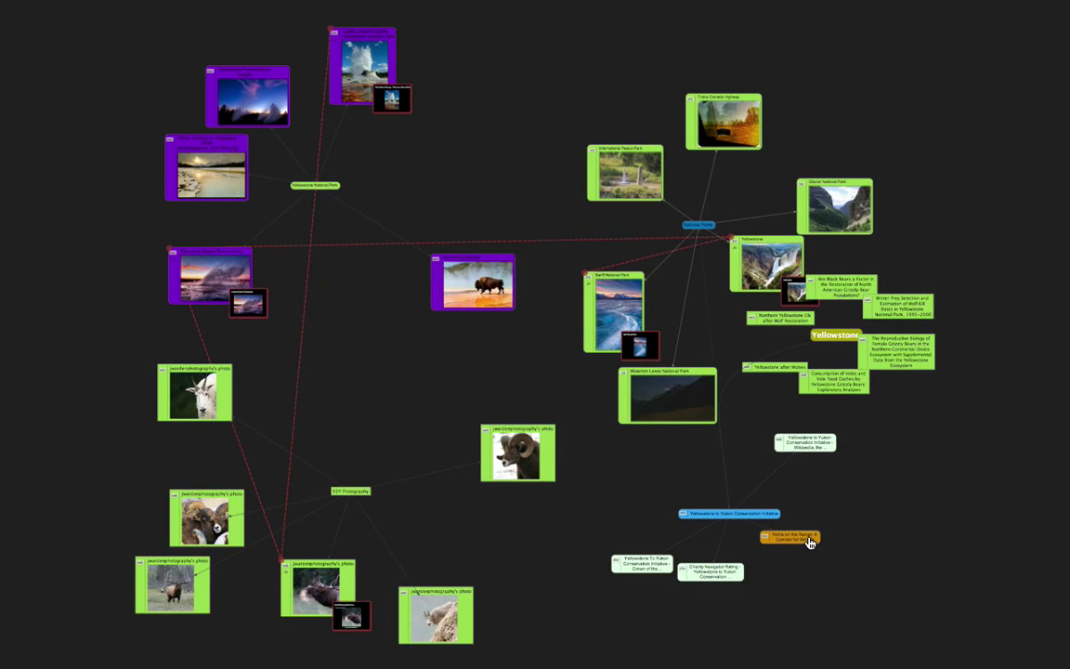
Zoom the presentation onto the 'Home on the Range: A Corridor for Wildlife' node.
left_click(794, 539)
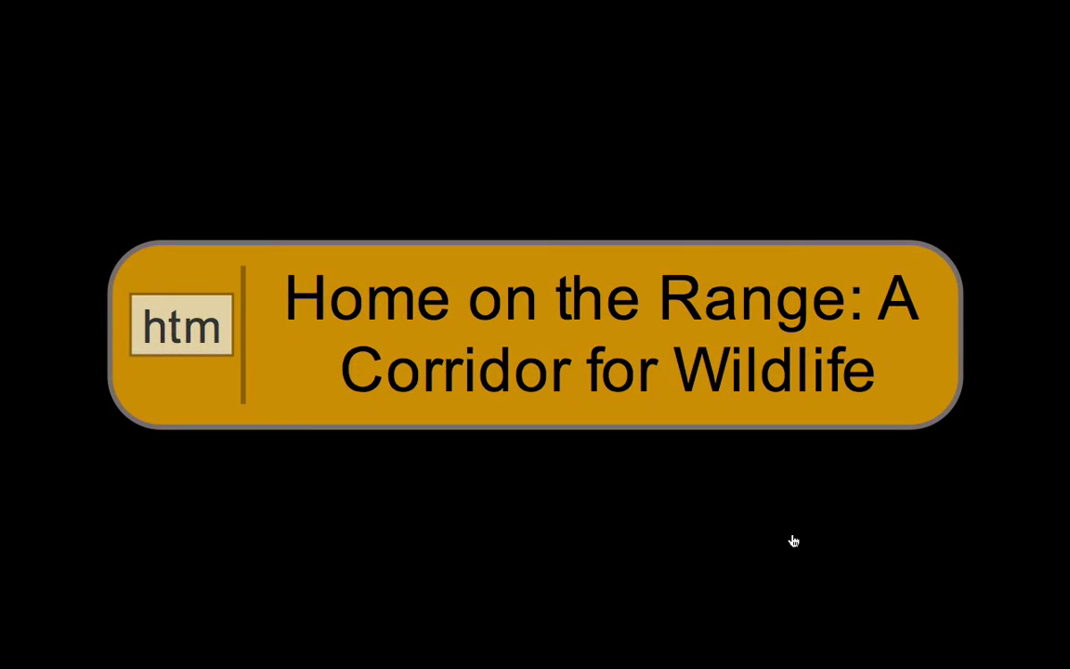